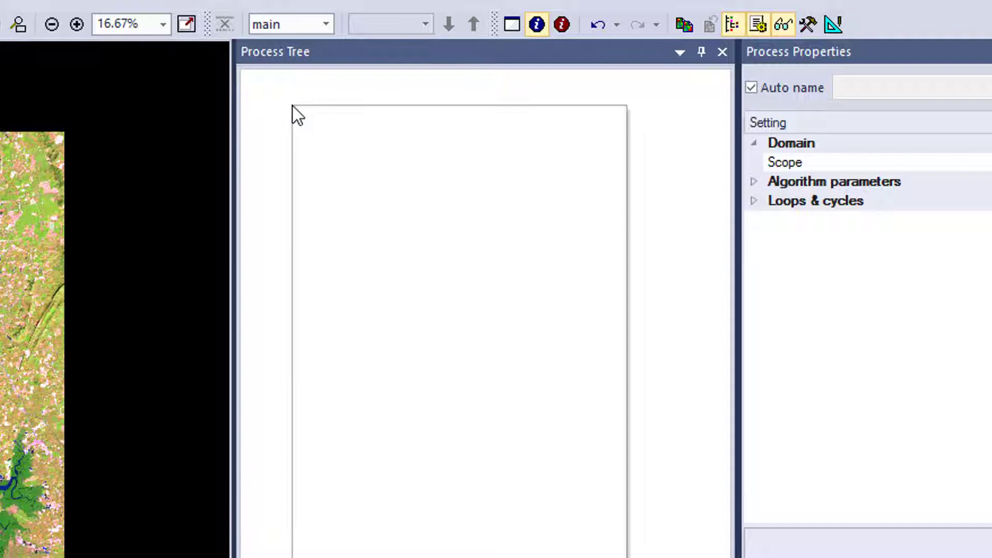
Step: Append a new chessboard segmentation process on the pixel level with Object Size 500
right_click(292, 106)
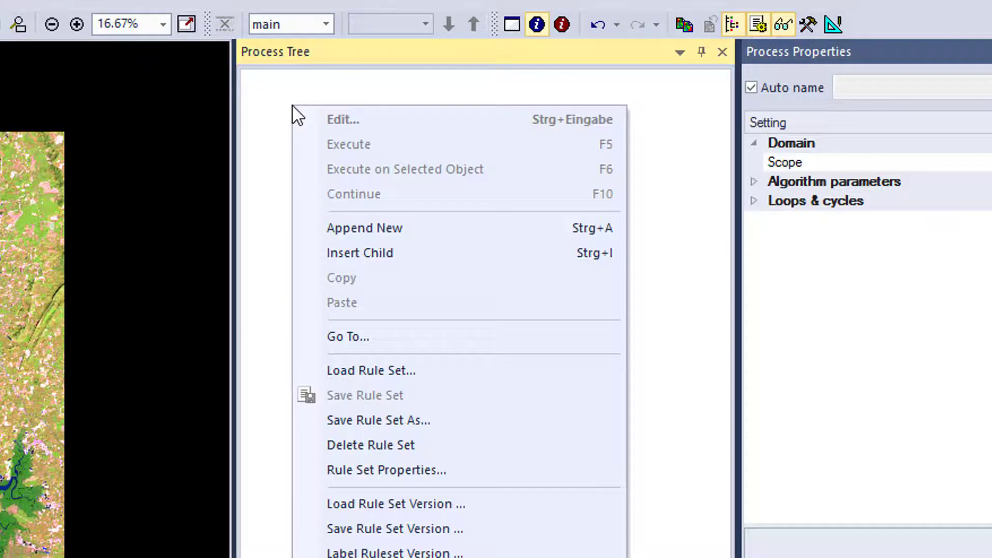
click(411, 225)
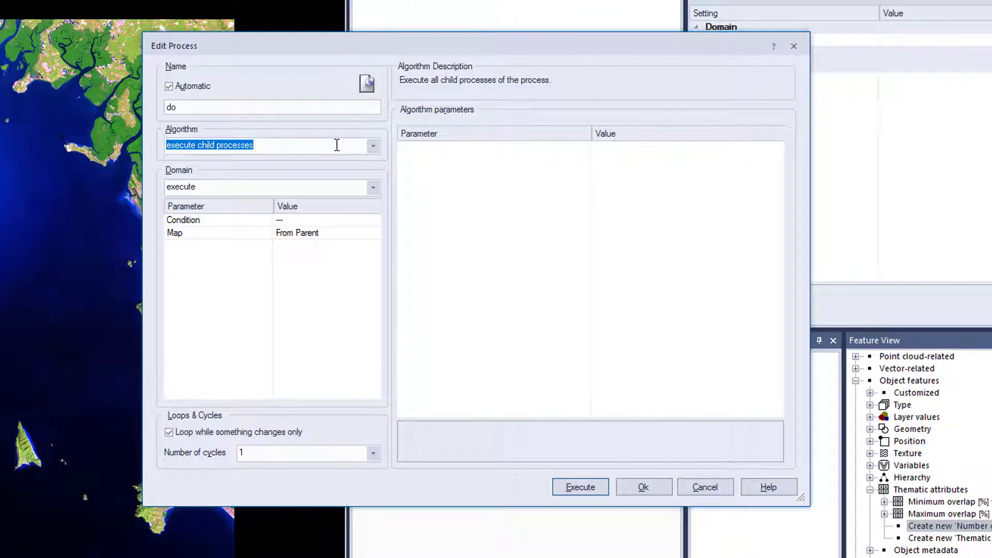
click(370, 149)
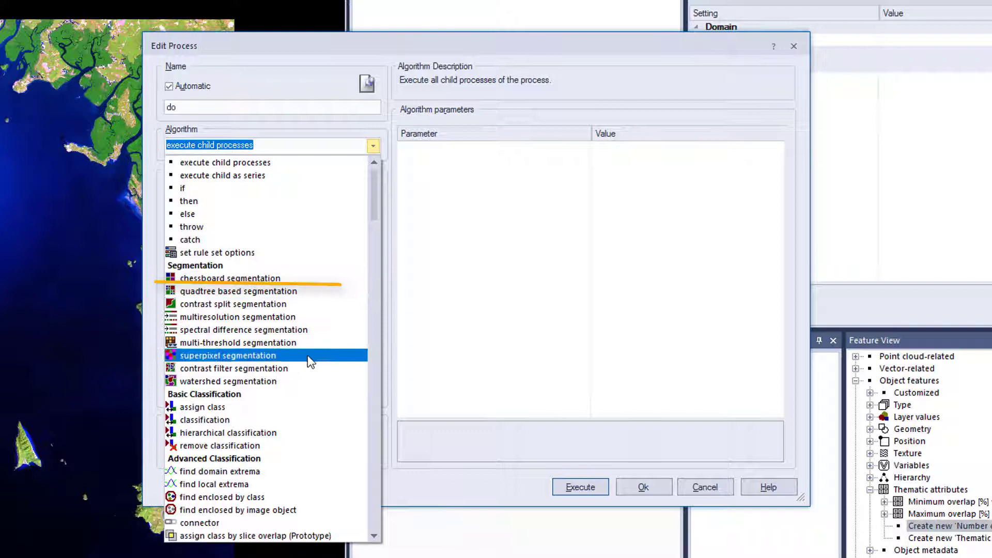
click(321, 279)
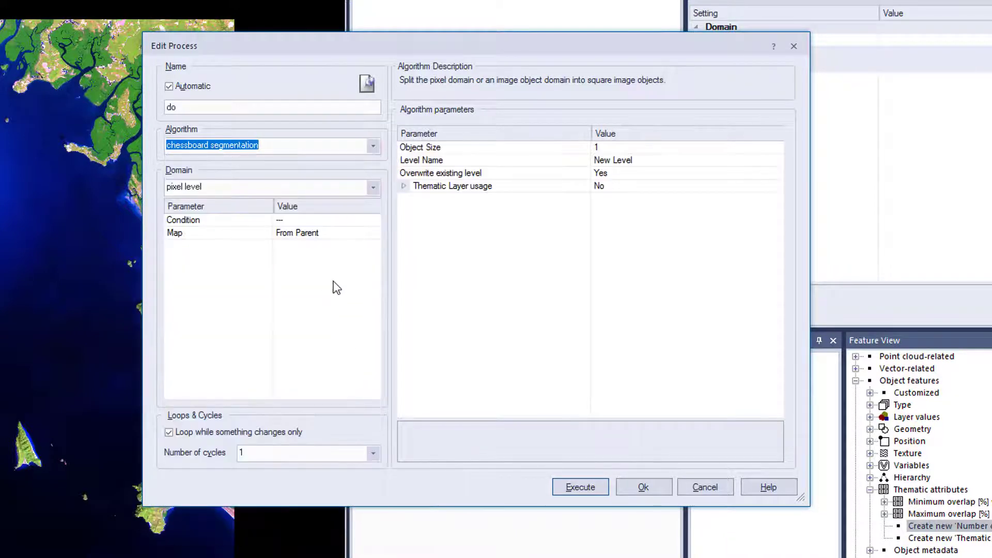
drag(524, 42, 429, 60)
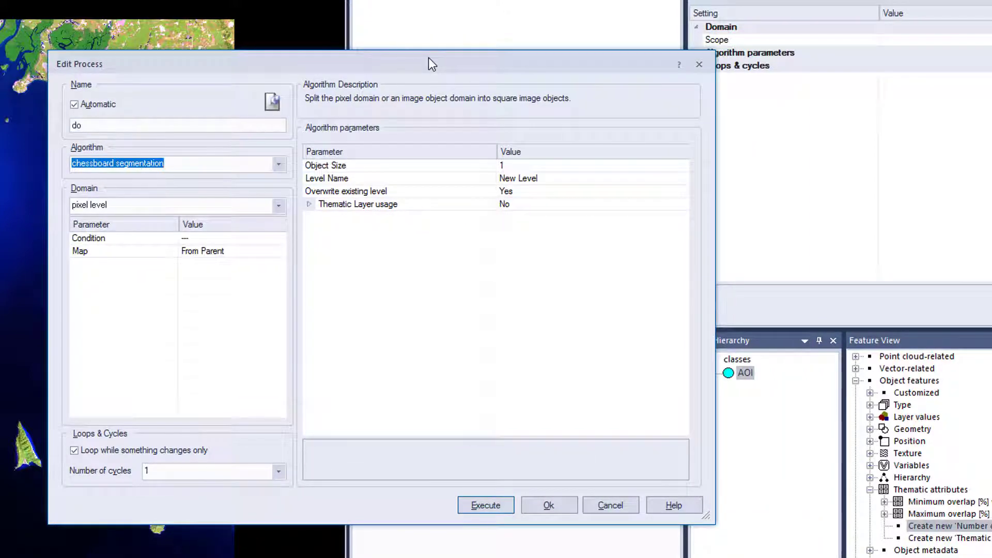
click(522, 164)
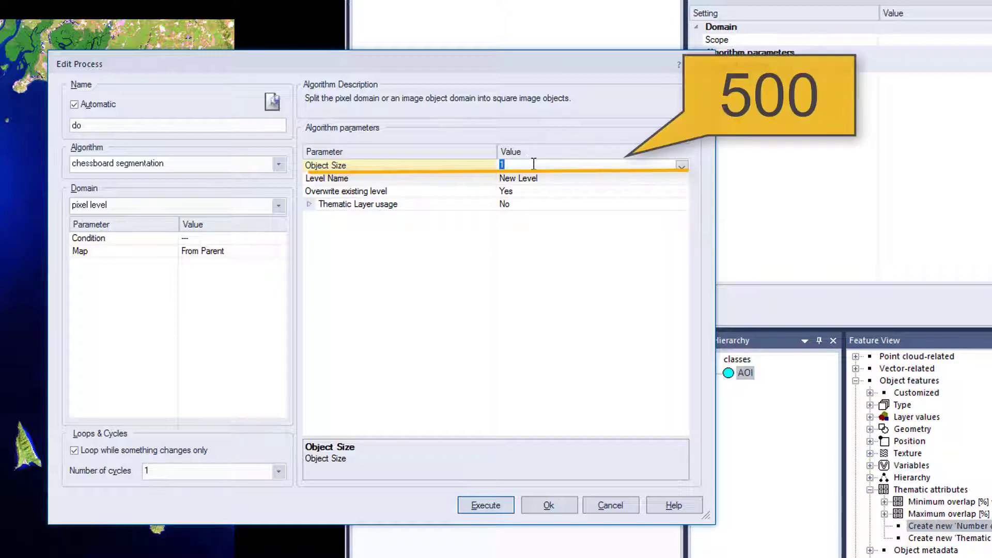
text(500)
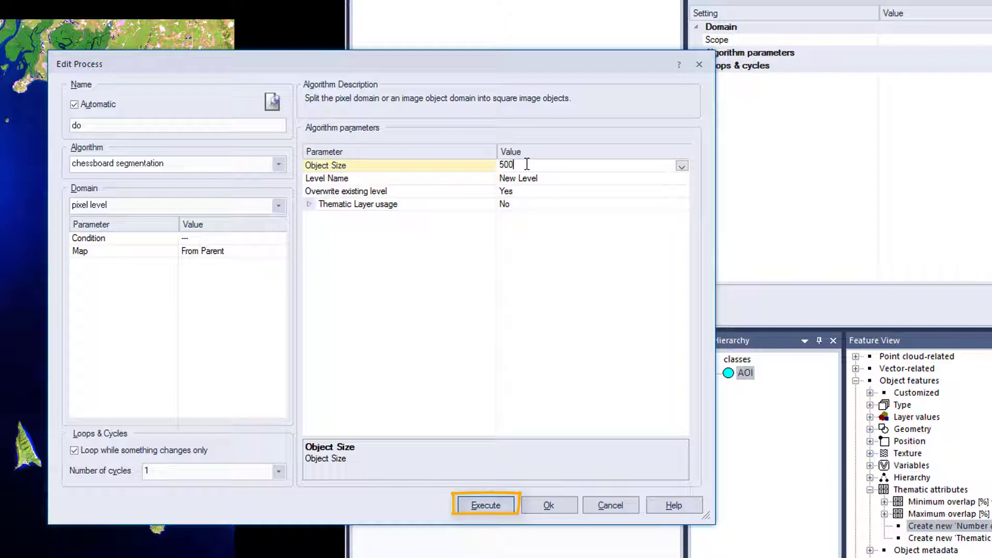
Step: Execute the 500-pixel chessboard segmentation and show tile outlines over the pixels
click(488, 503)
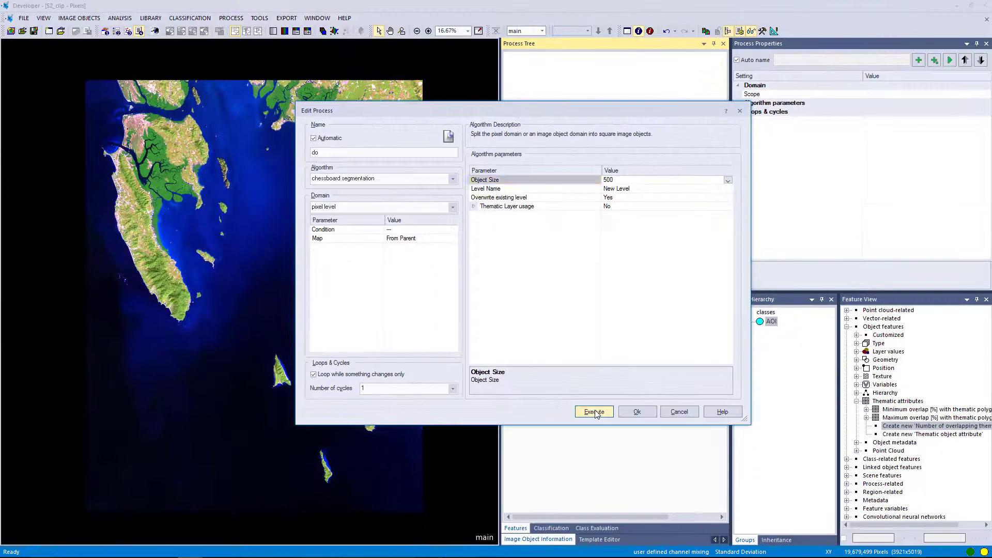
click(594, 412)
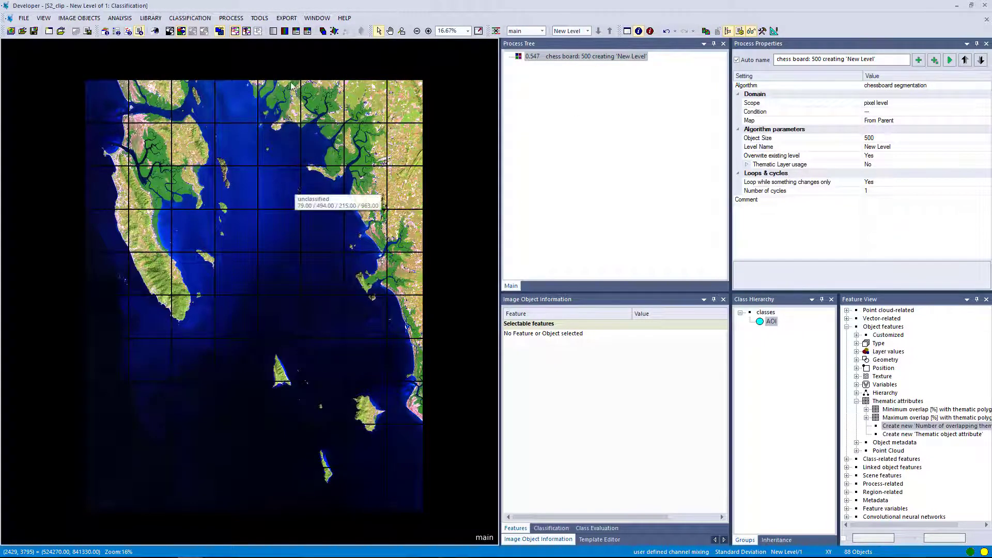
key(ctrl+alt+l)
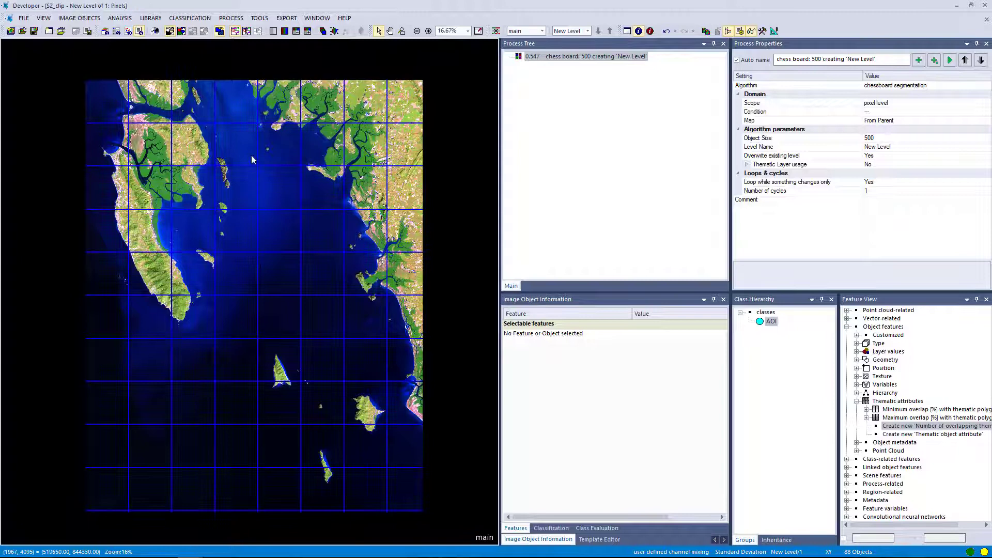
Step: Inspect chessboard tiles on the western peninsula, in open water and on northeastern land
click(252, 156)
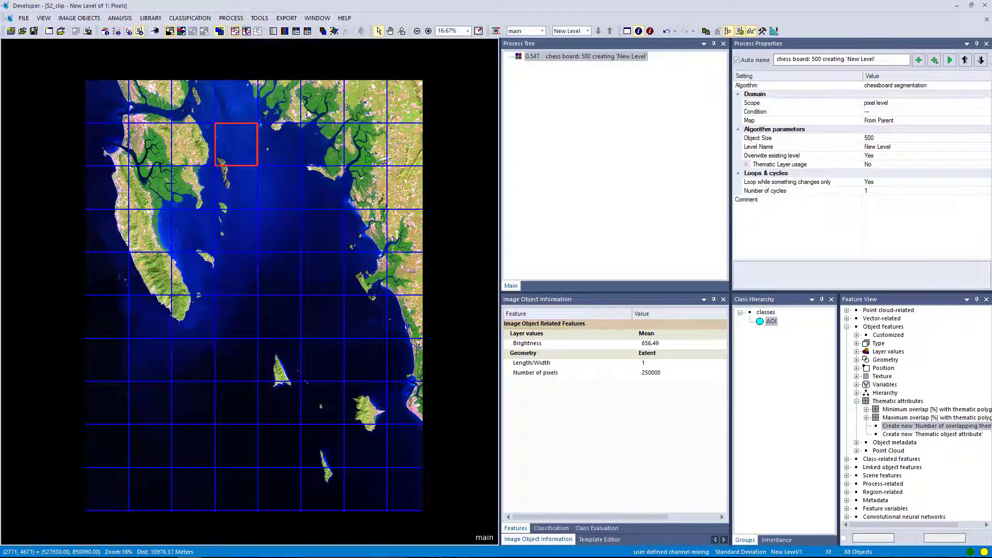
click(218, 189)
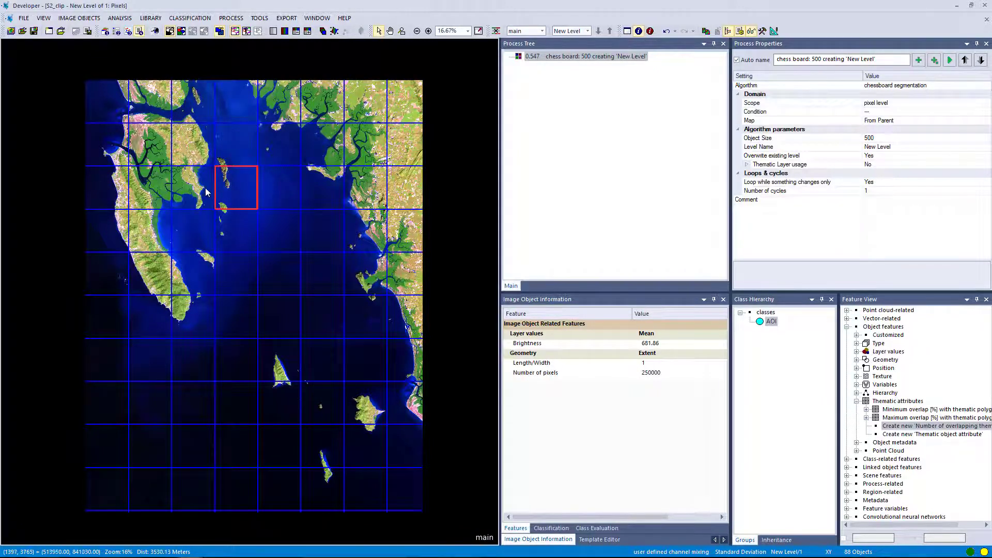
click(206, 192)
click(206, 160)
click(170, 233)
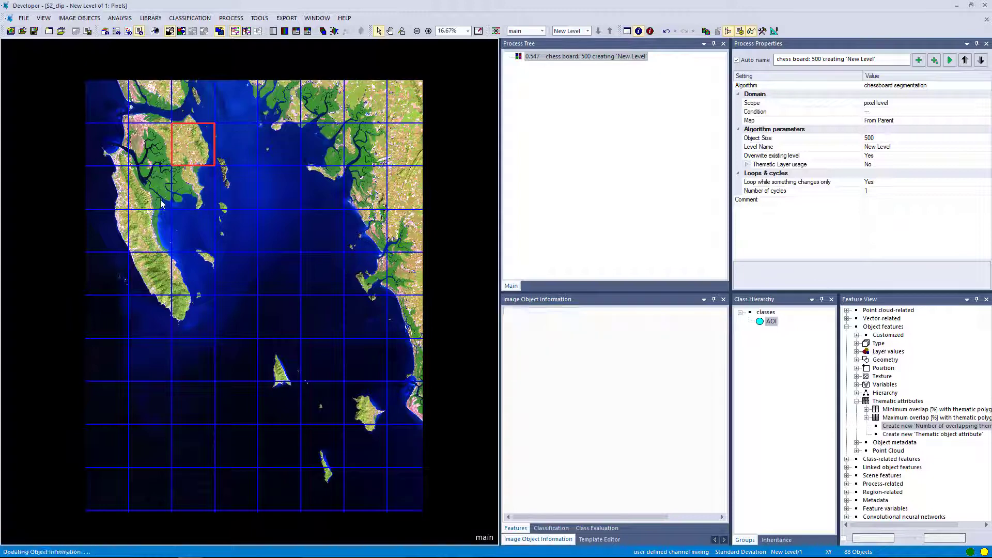
click(179, 242)
click(193, 277)
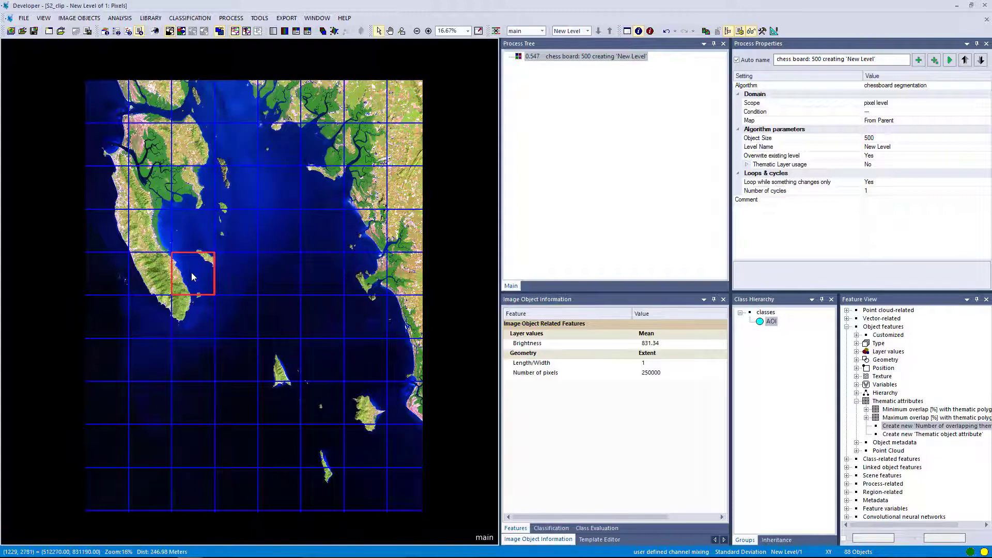
click(161, 280)
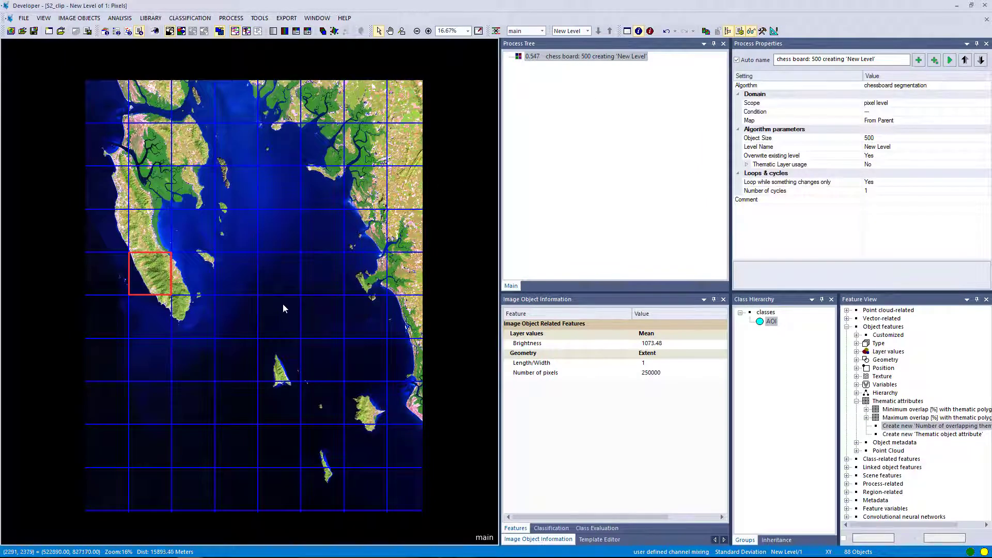
click(261, 314)
click(290, 262)
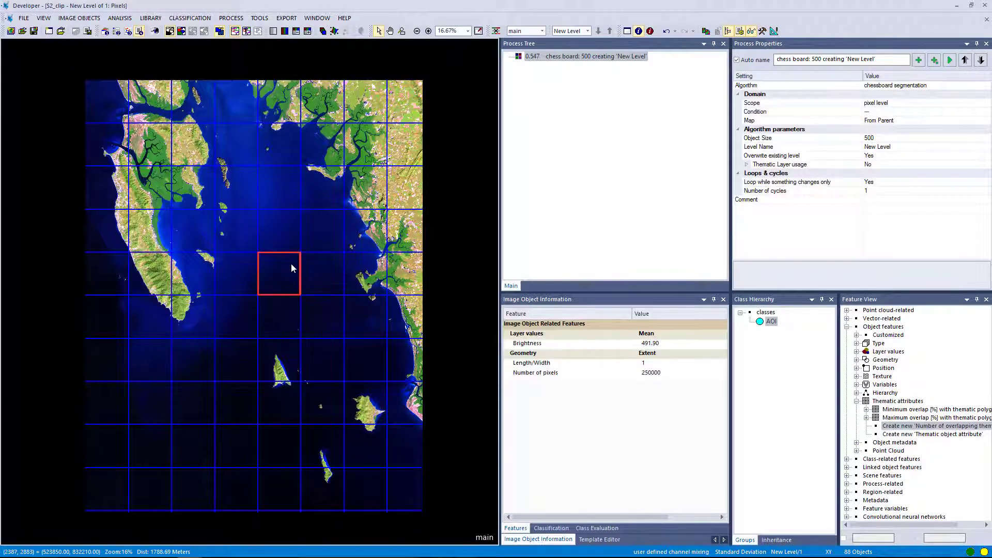
click(189, 179)
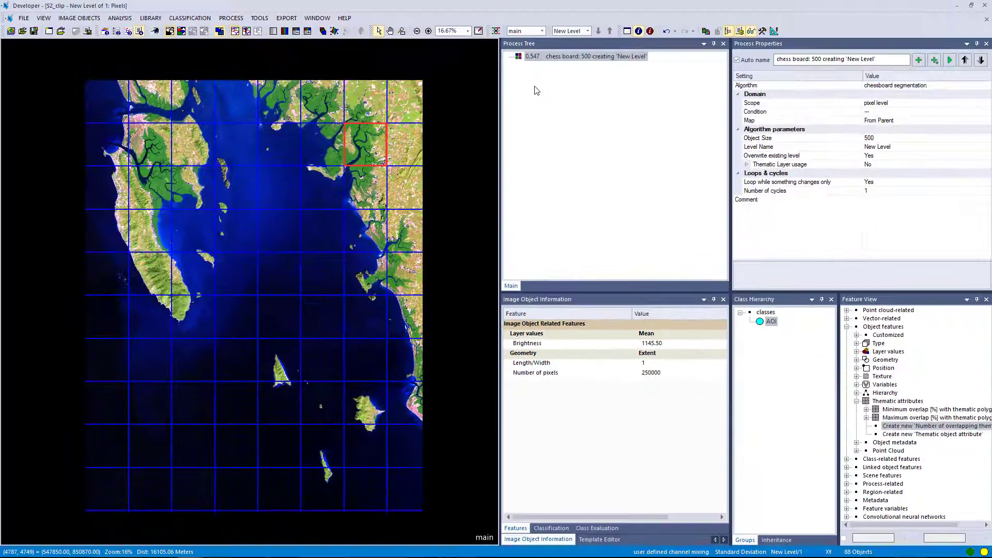
Step: Change the chessboard process Object Size from 500 to 100
right_click(556, 56)
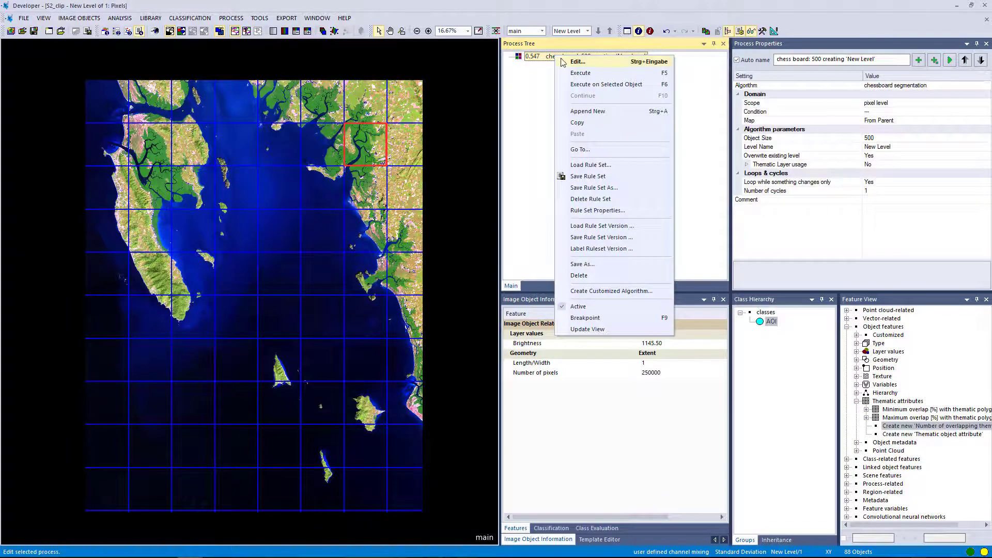
click(571, 62)
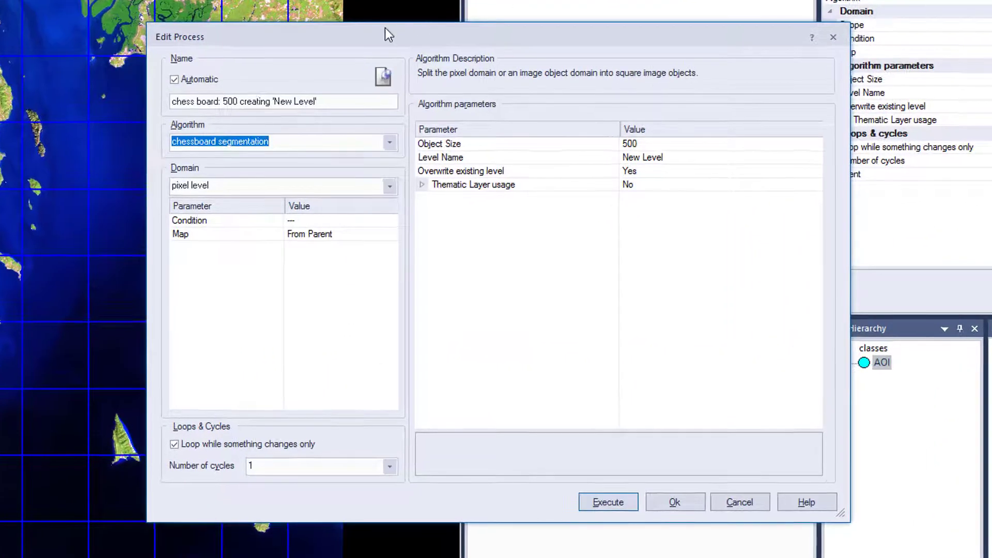
drag(409, 34, 399, 29)
click(268, 136)
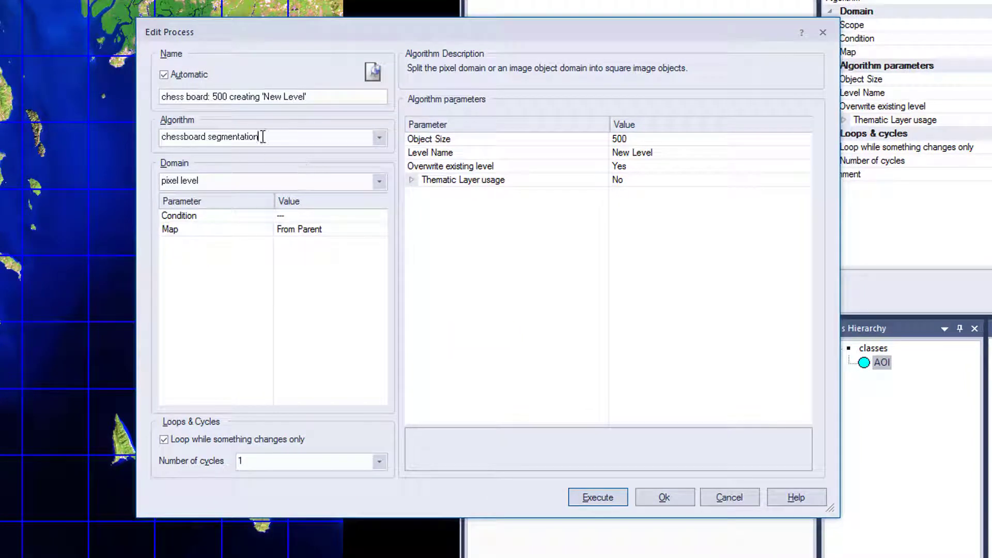
click(628, 138)
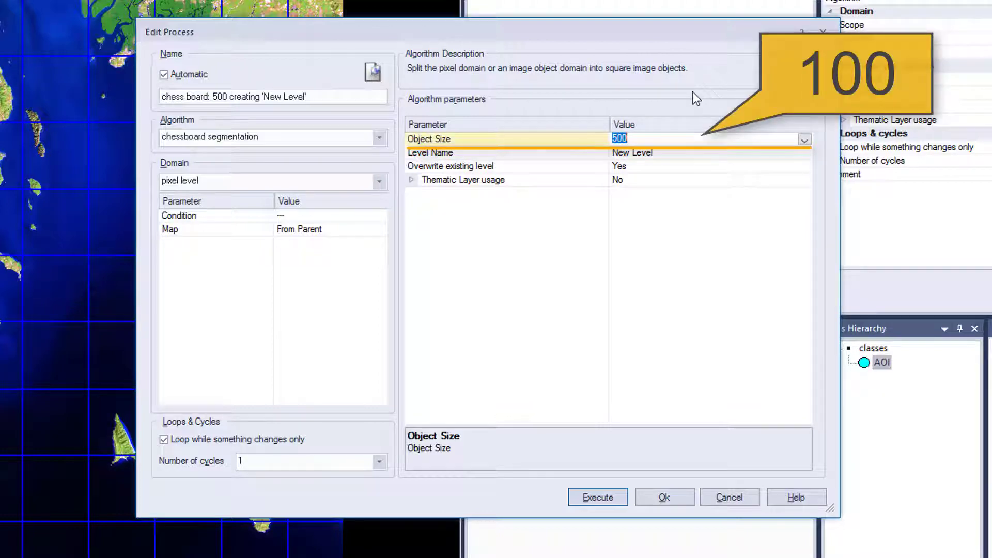
text(100)
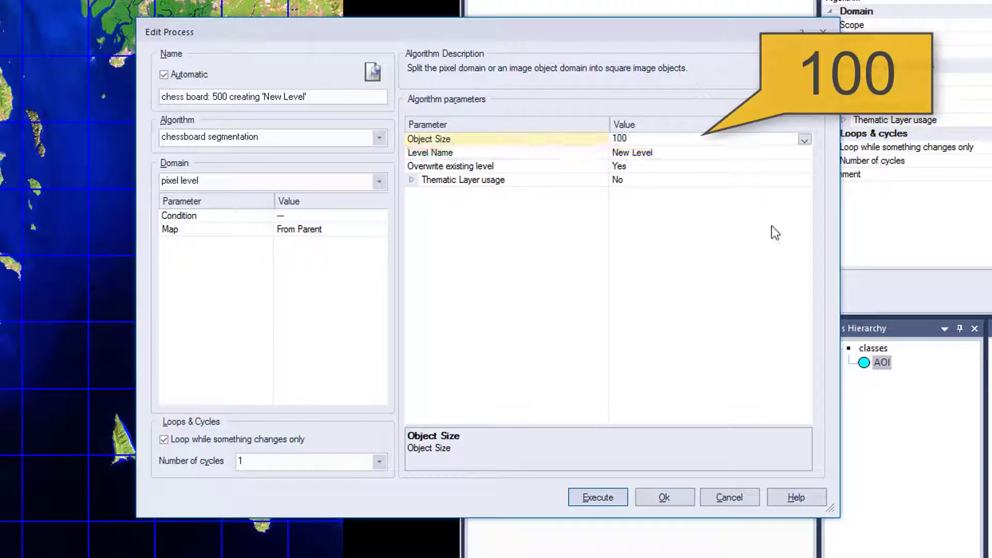
click(671, 495)
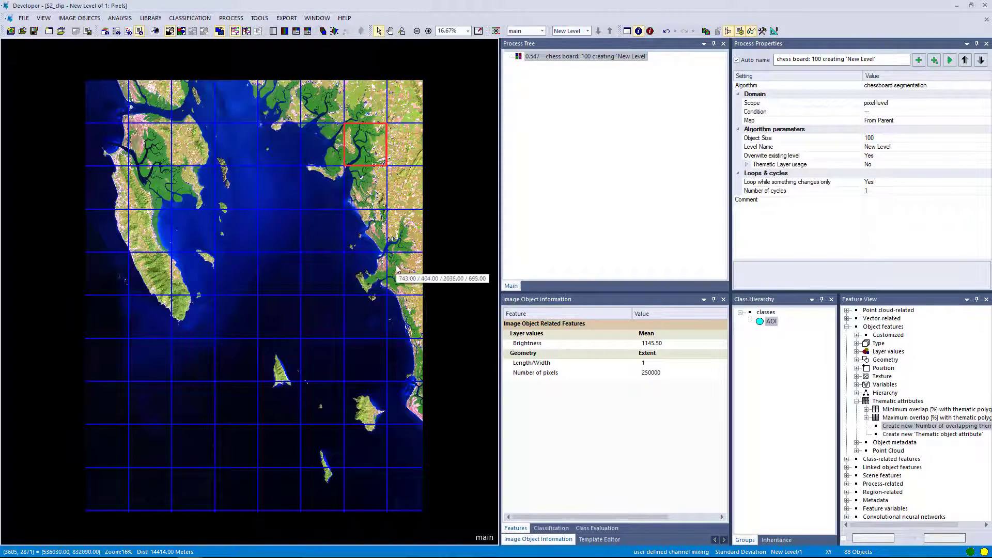
Step: Rerun the chessboard segmentation at size 100, producing 2,040 tiles
click(281, 191)
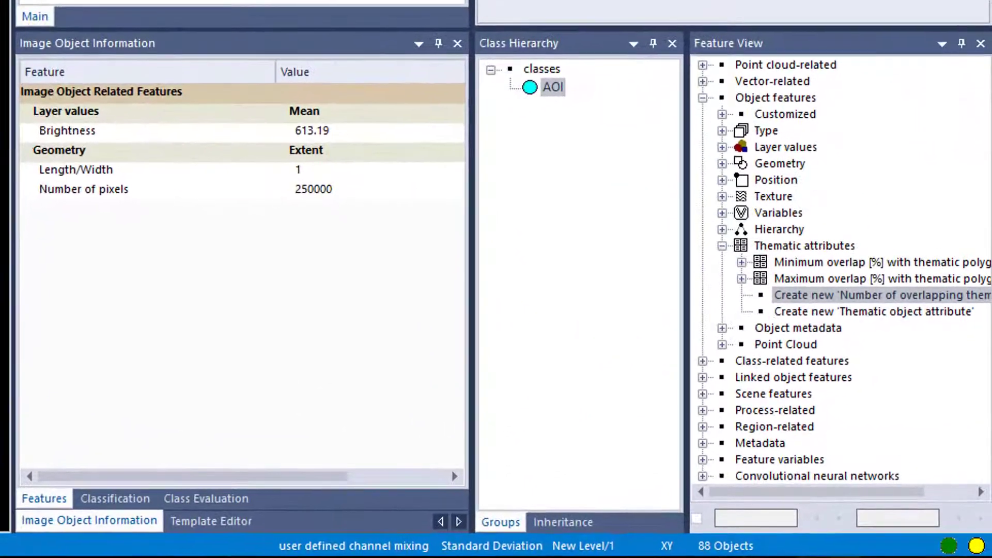
key(shift+F10)
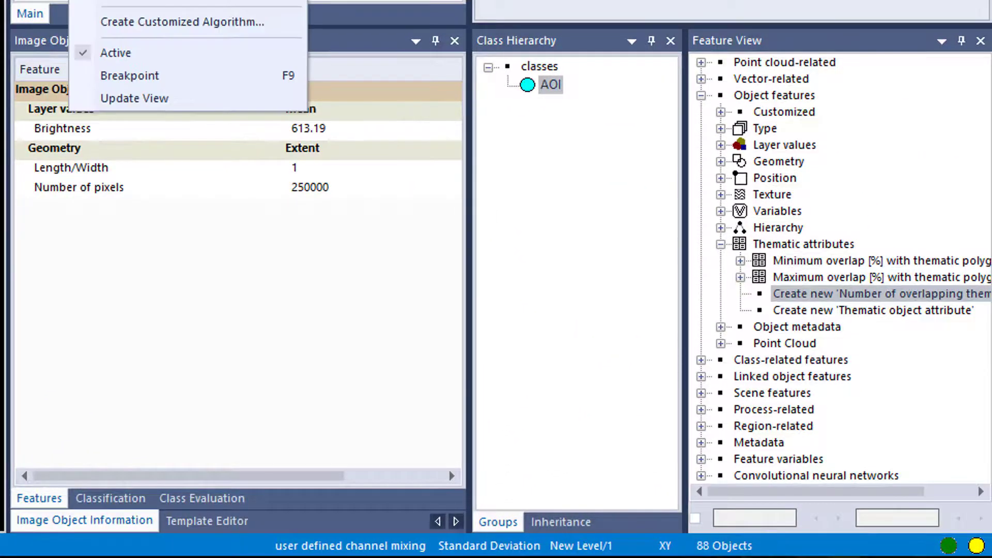
click(550, 76)
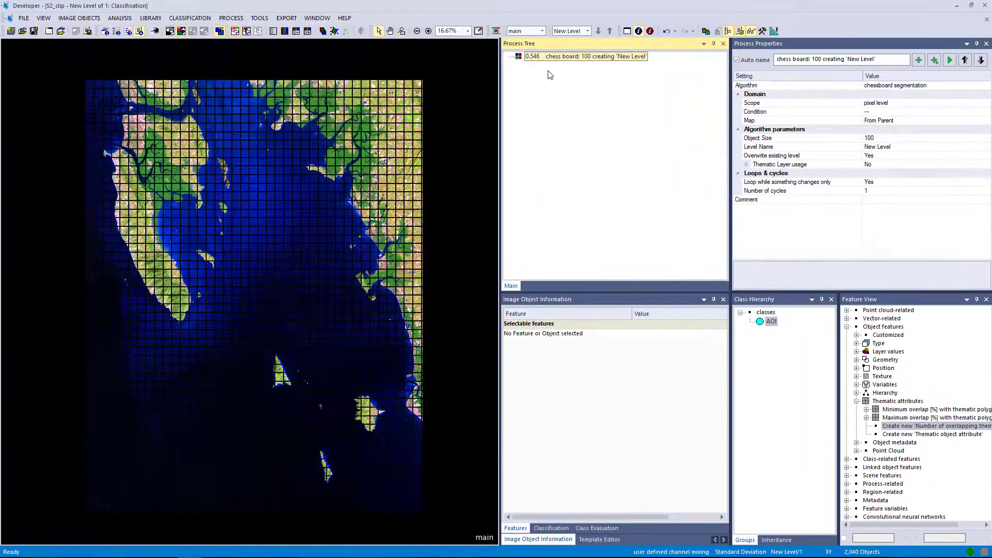
Step: Rerun the chessboard segmentation with Object Size 10, producing 197,286 objects
click(170, 31)
click(333, 266)
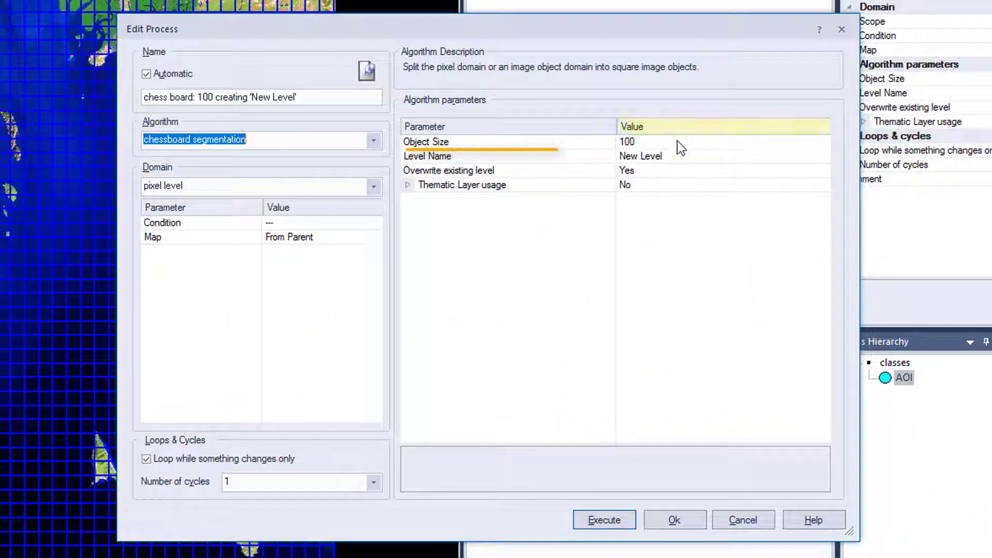
click(678, 142)
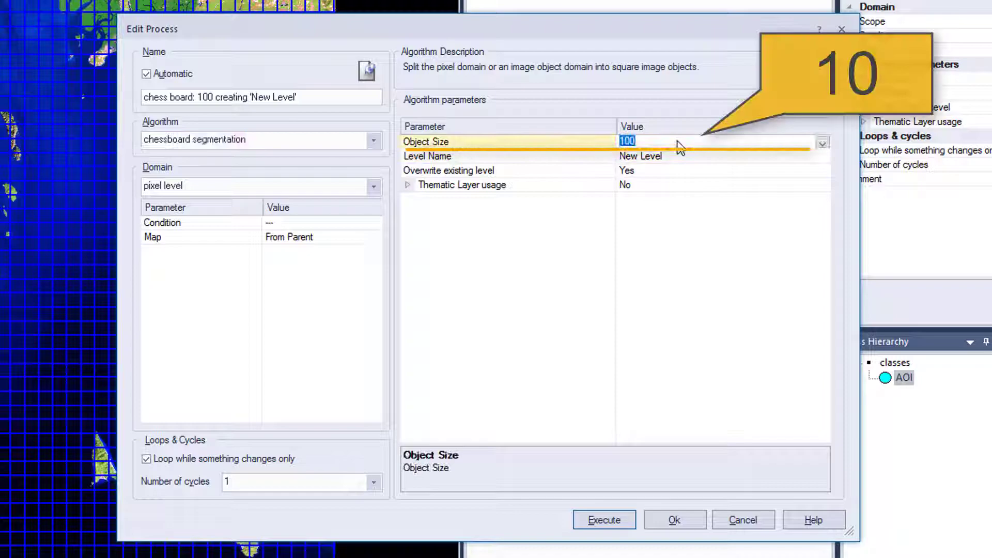
text(10)
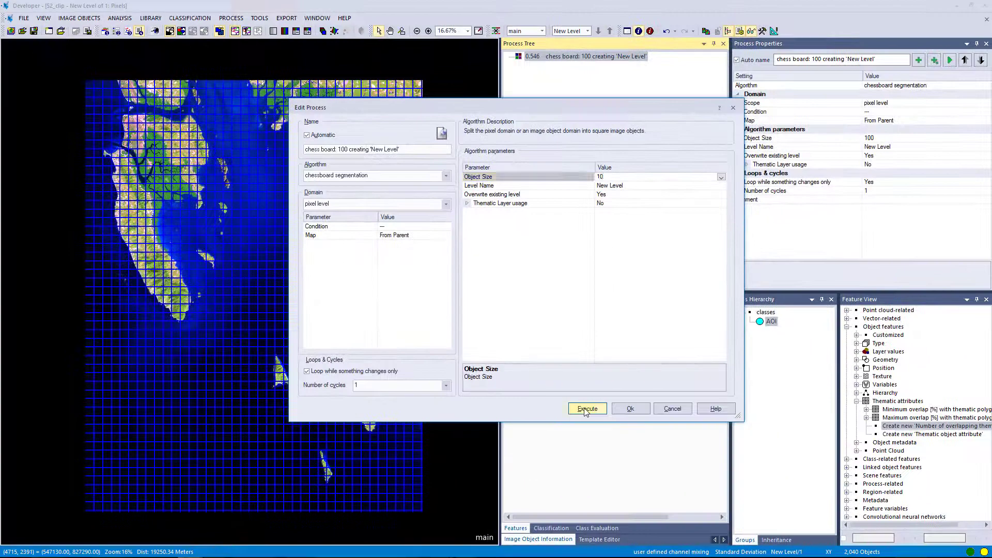
click(604, 520)
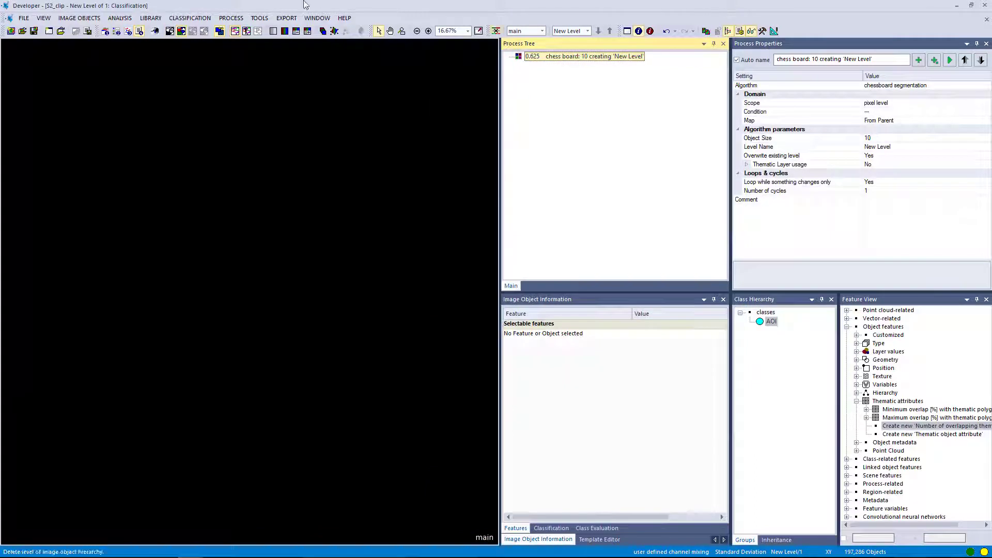
Step: Inspect one 100-pixel object (mean brightness 1054.03) up close, then zoom back to the full image
click(170, 32)
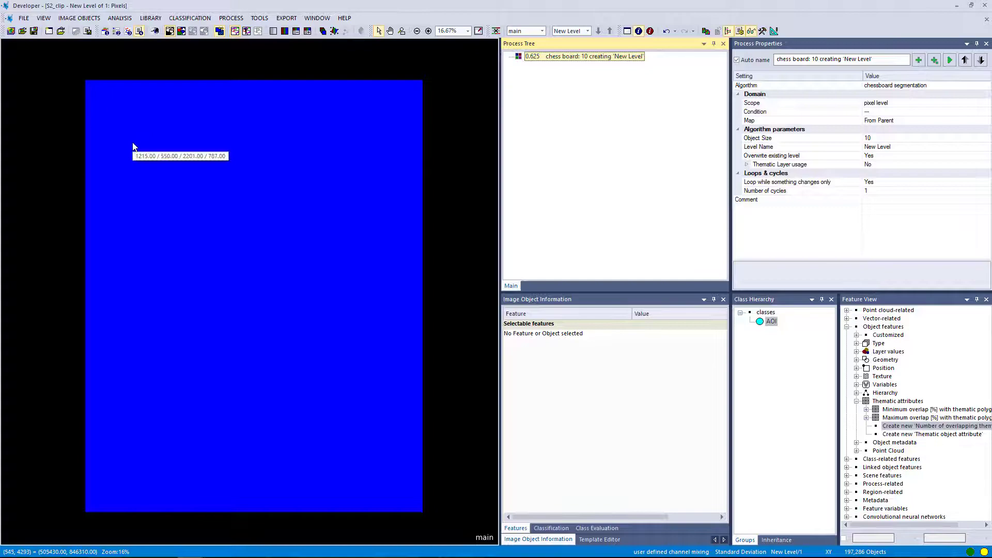
scroll(184, 225, up, 6)
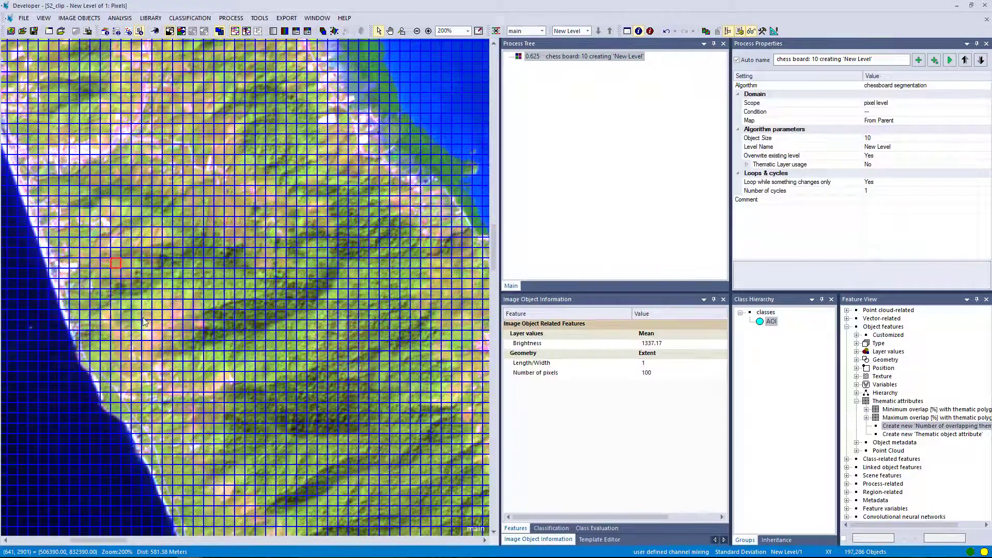
scroll(362, 310, down, 3)
click(269, 210)
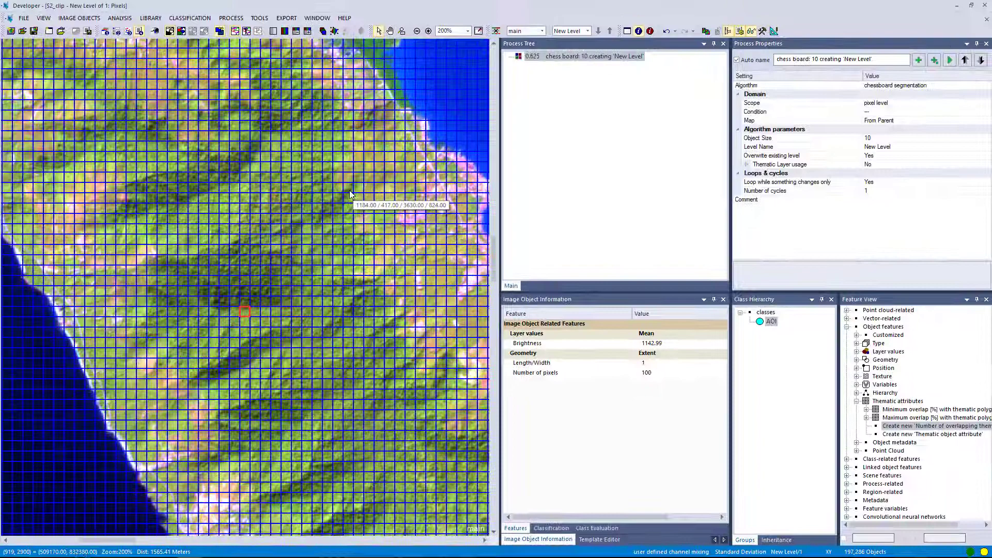
scroll(340, 151, down, 4)
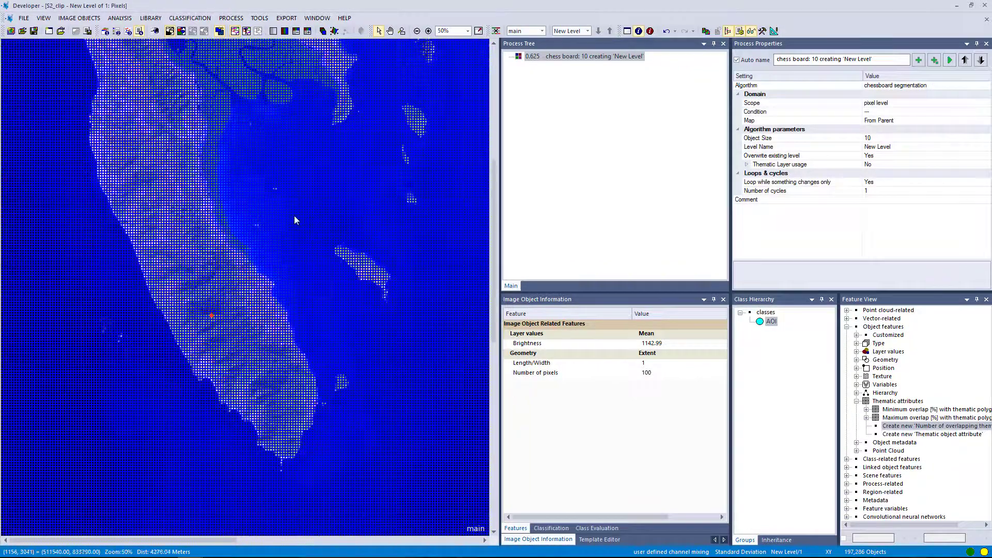
scroll(402, 136, down, 1)
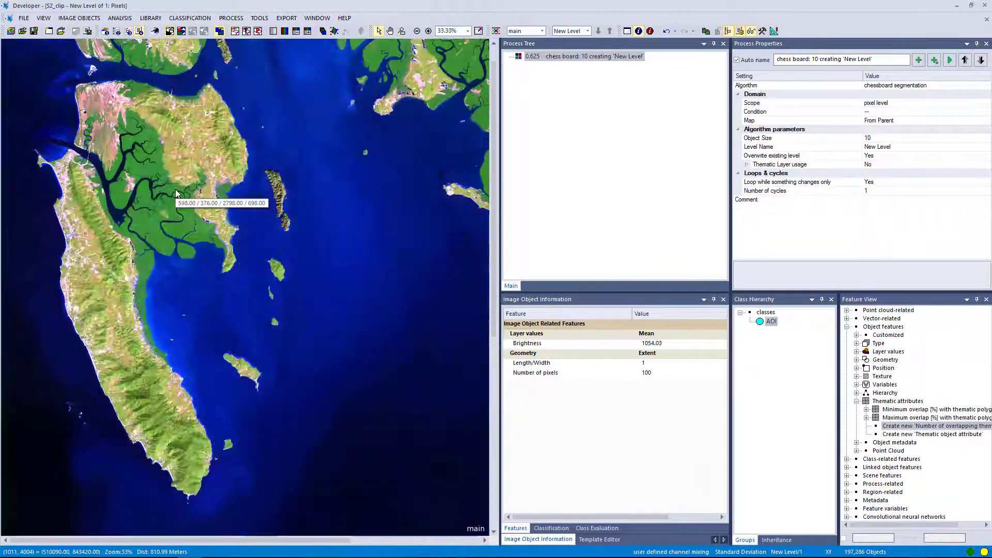
scroll(209, 205, down, 3)
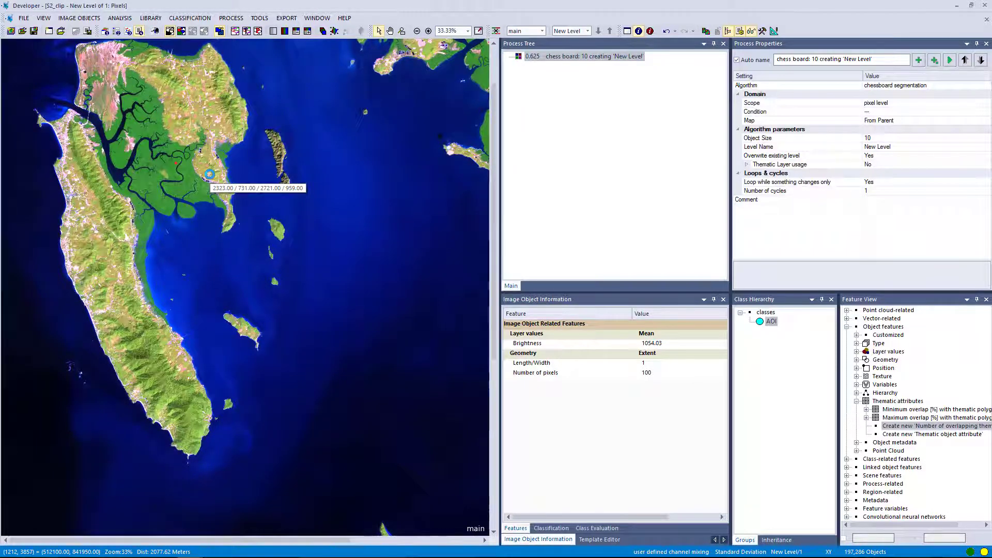
scroll(209, 174, down, 1)
scroll(186, 186, down, 1)
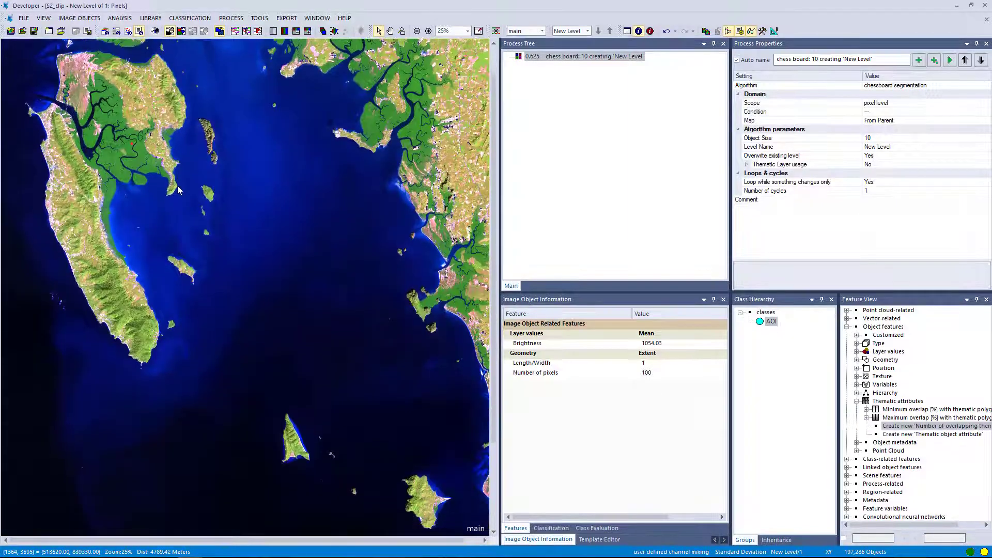
scroll(177, 190, down, 1)
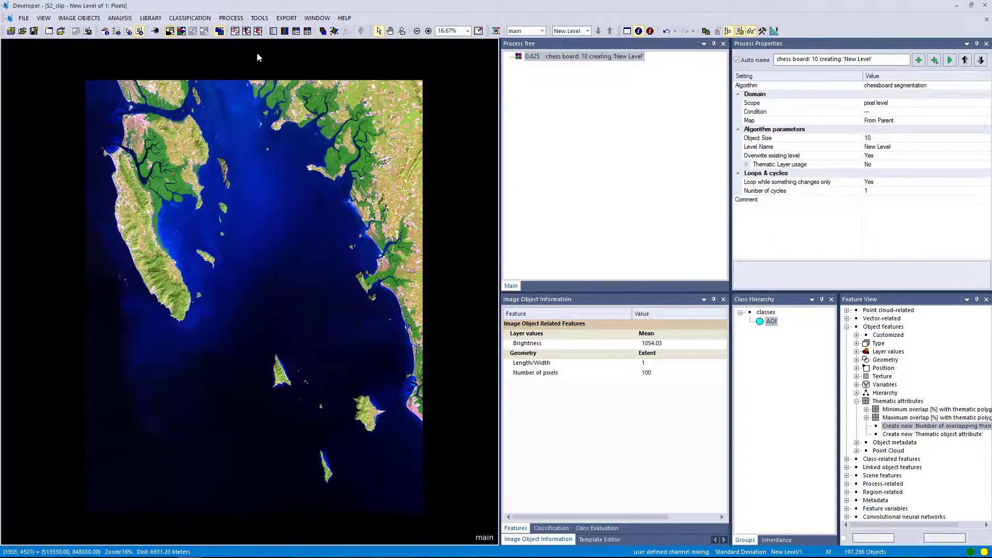
Step: Preview the Thematic Layer 1 AOI polygon in red, then untick Show to hide it
click(334, 32)
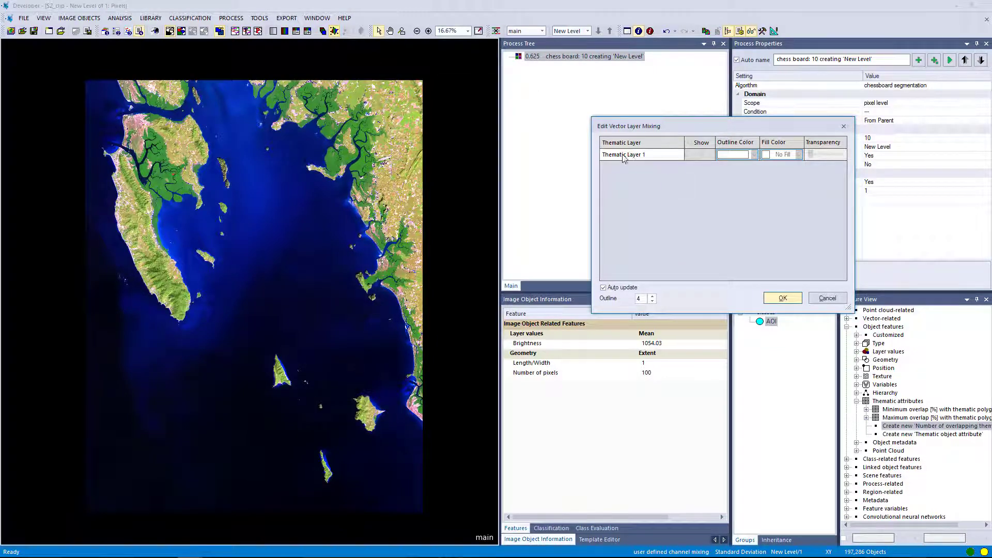
click(701, 155)
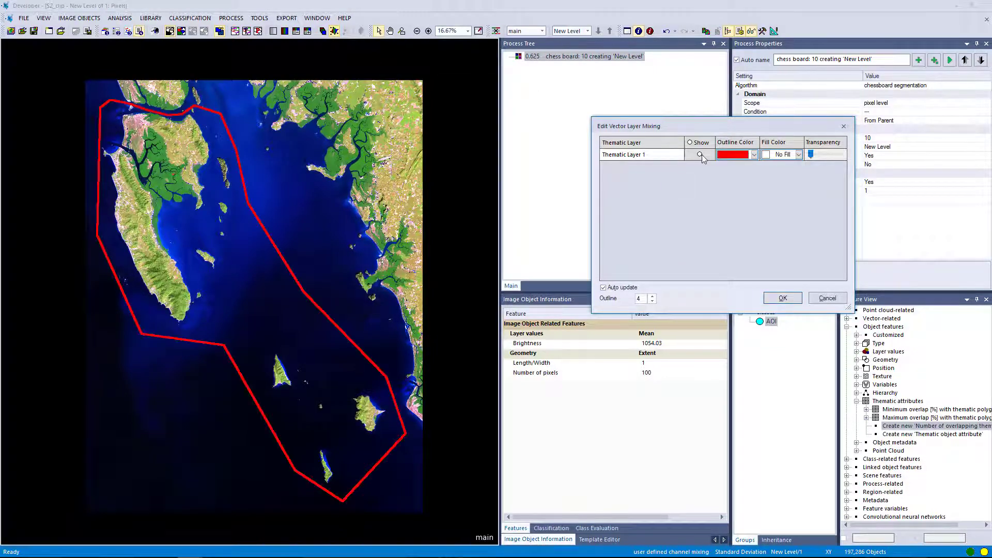
click(783, 299)
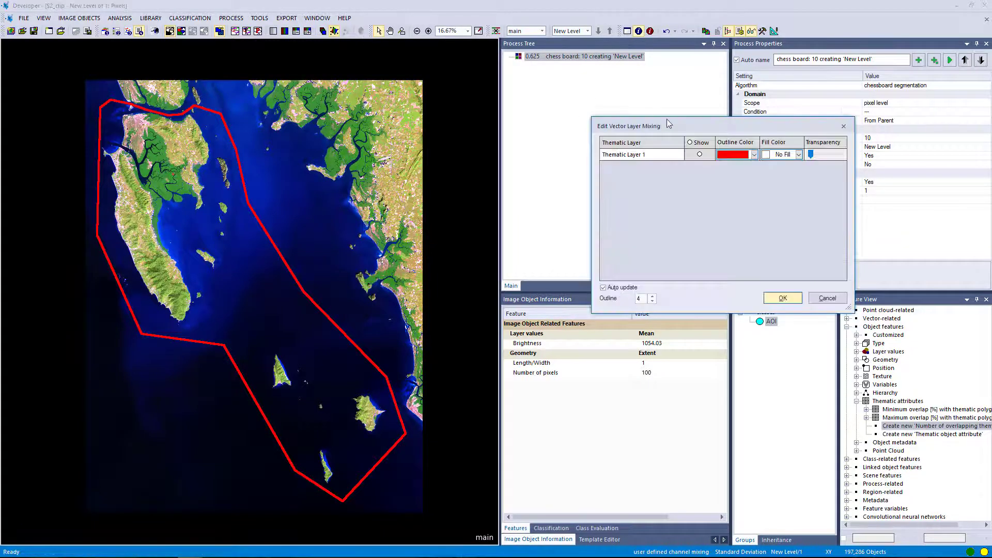
click(702, 155)
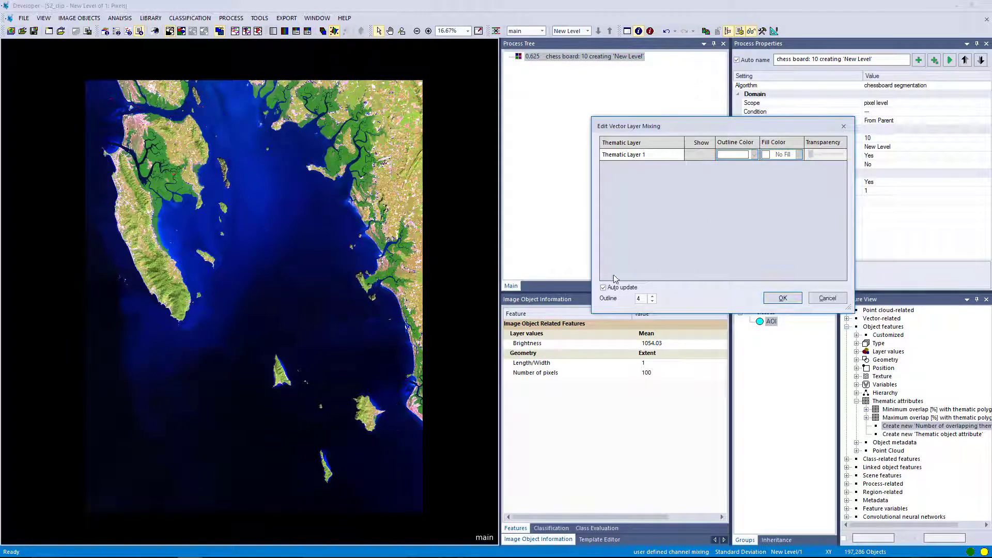
Step: Set the chessboard Object Size to 100000000 and Thematic Layer 1 usage to Yes
click(782, 299)
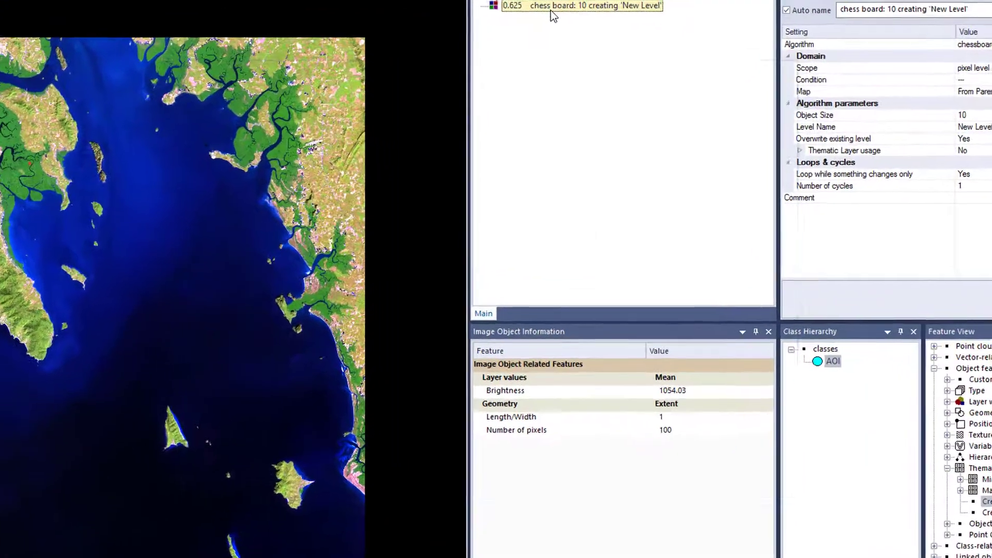
double_click(552, 6)
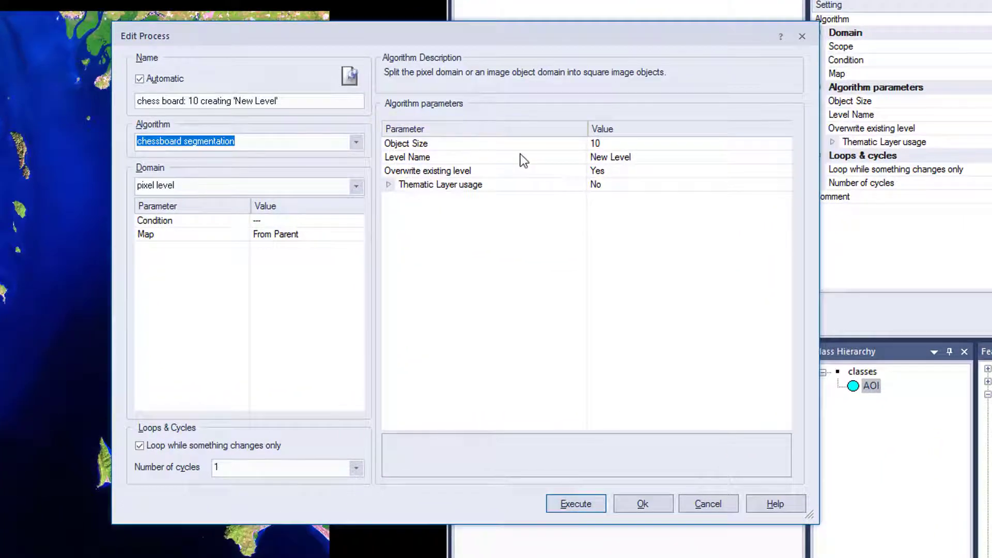
click(671, 146)
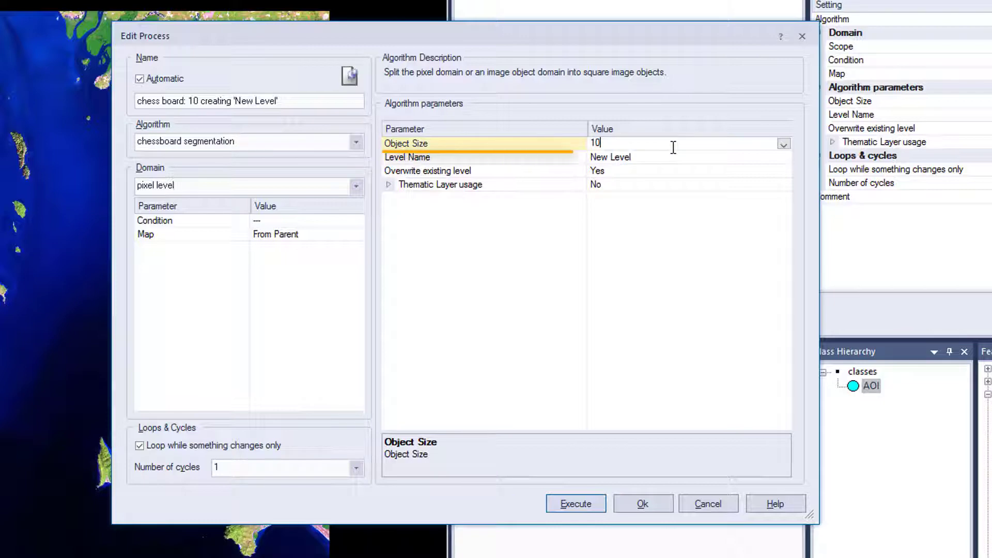
text(0000000)
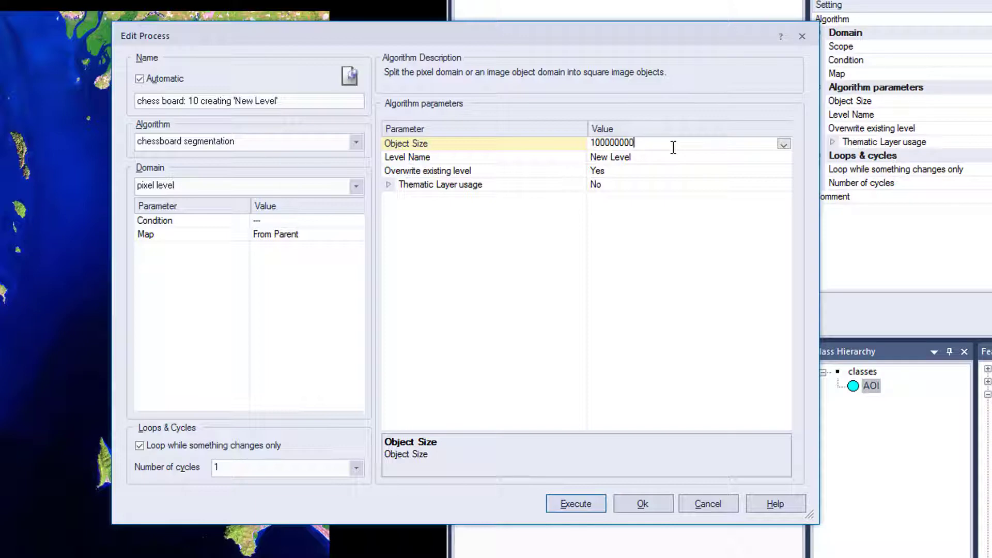
click(389, 185)
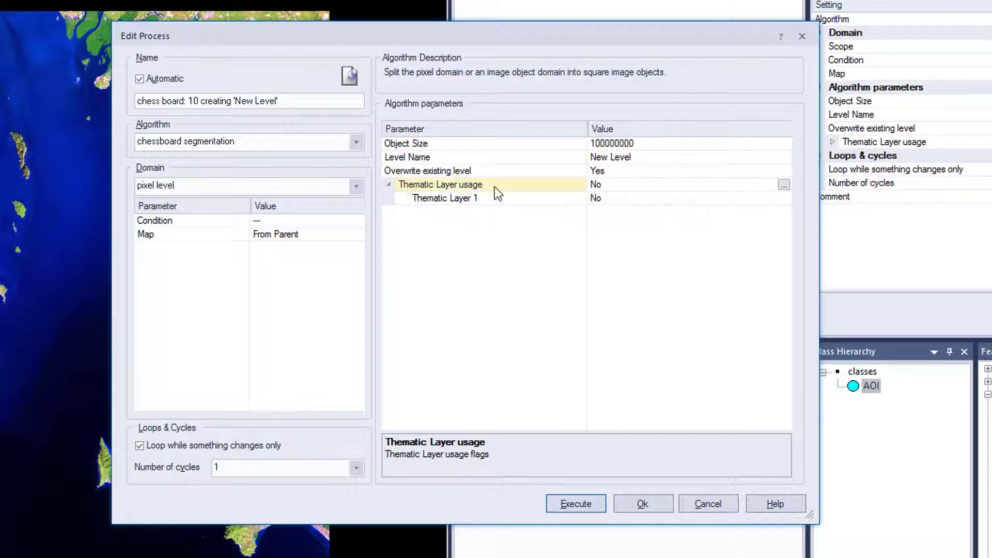
click(782, 198)
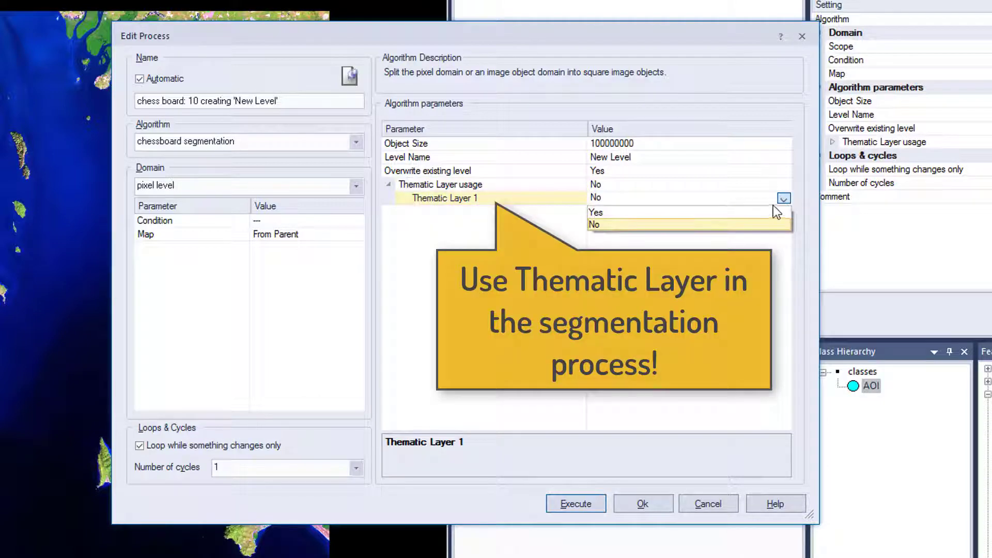
click(771, 210)
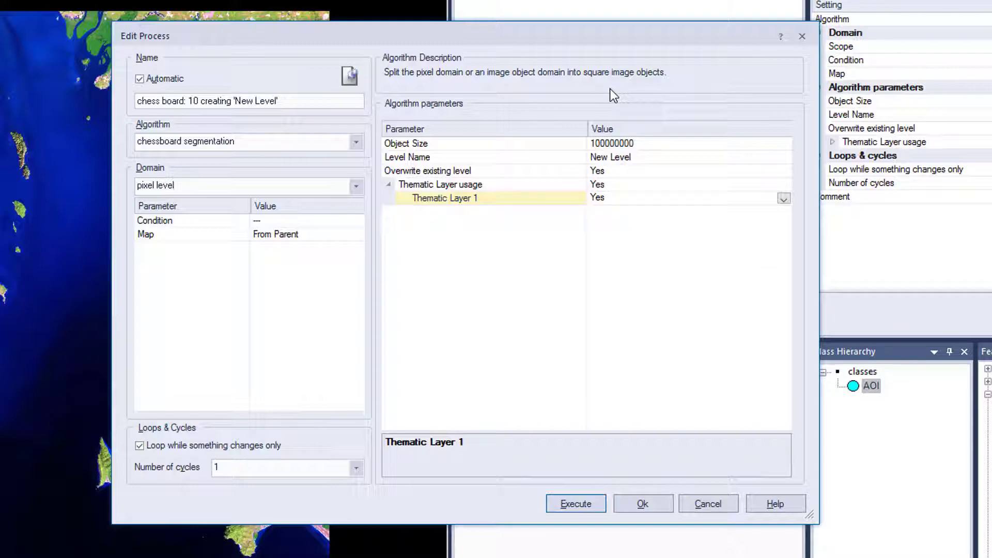
click(575, 507)
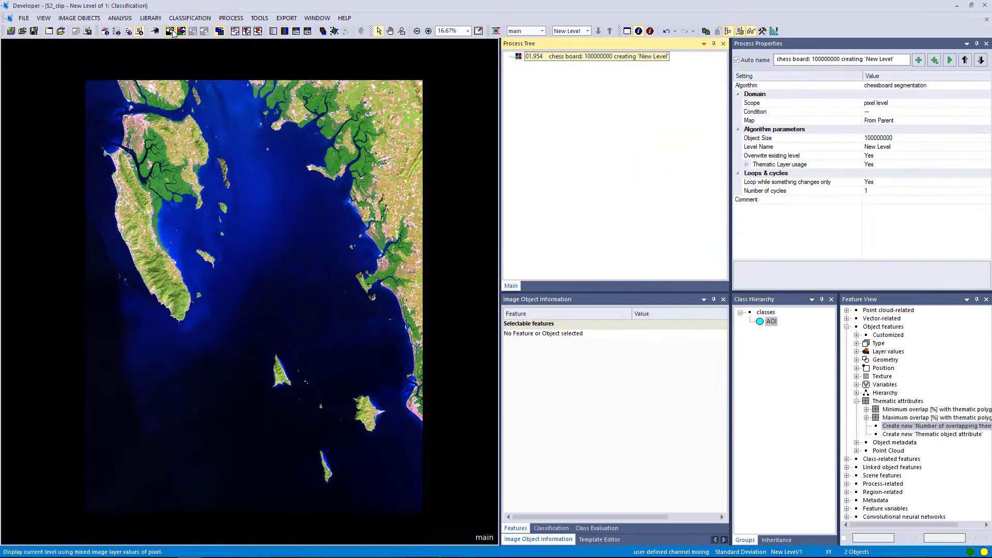
click(174, 32)
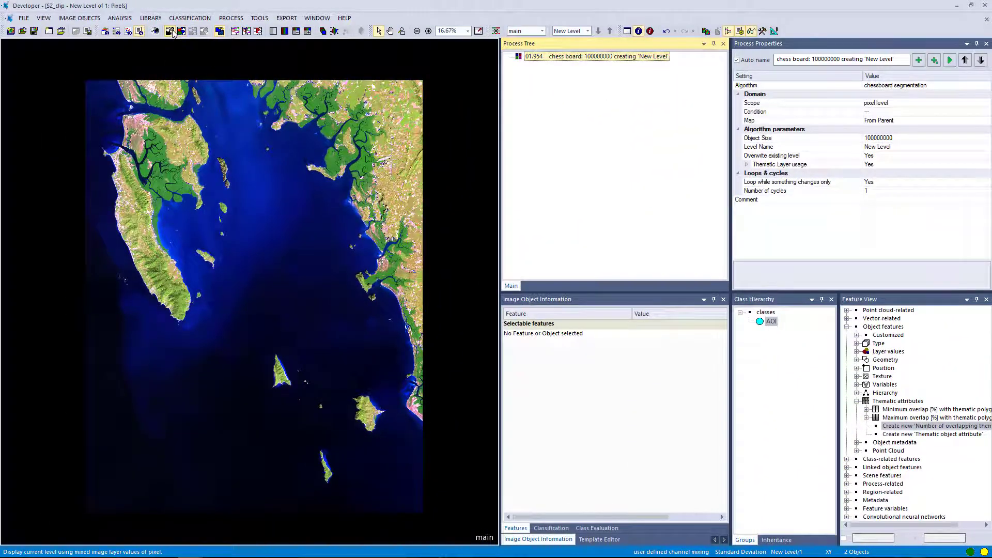
click(236, 32)
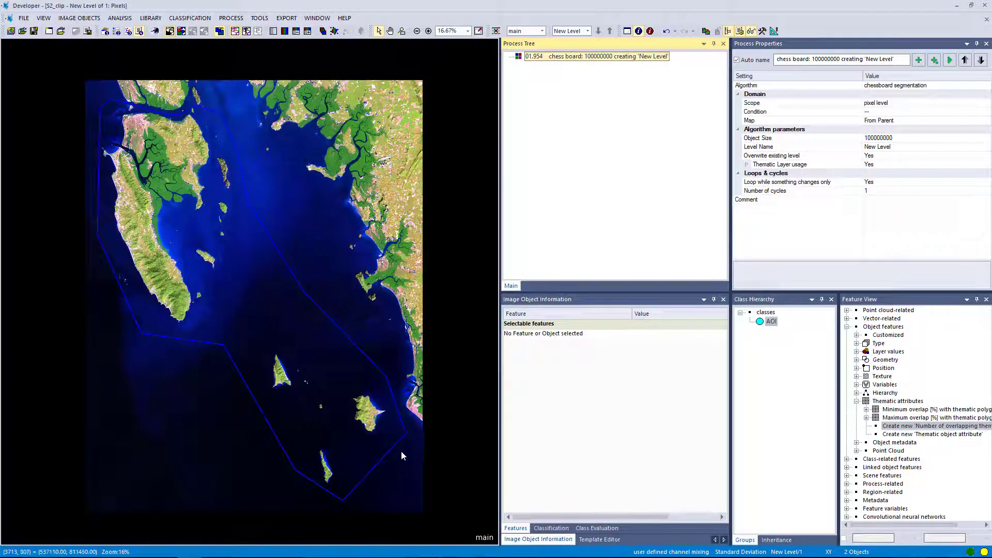
mouse_move(406, 458)
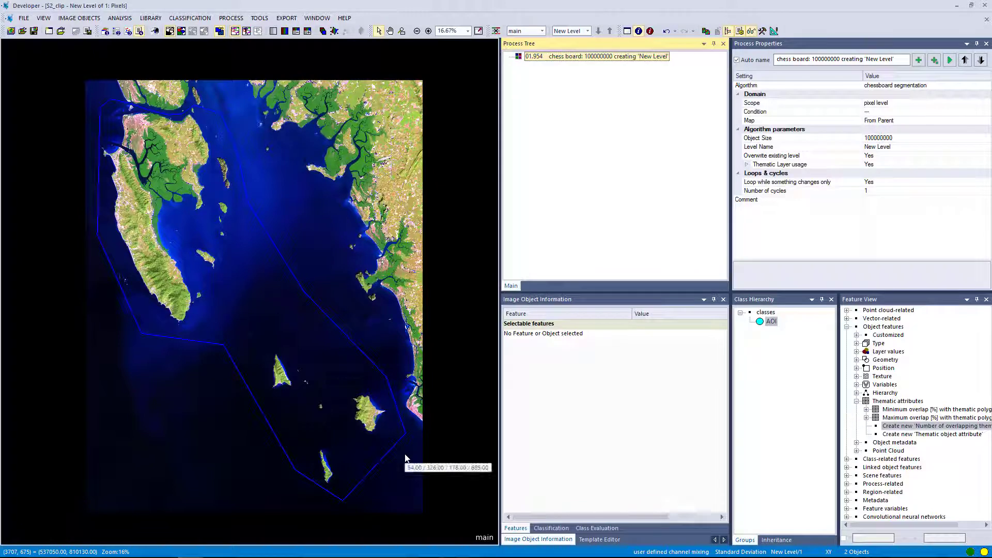
right_click(540, 85)
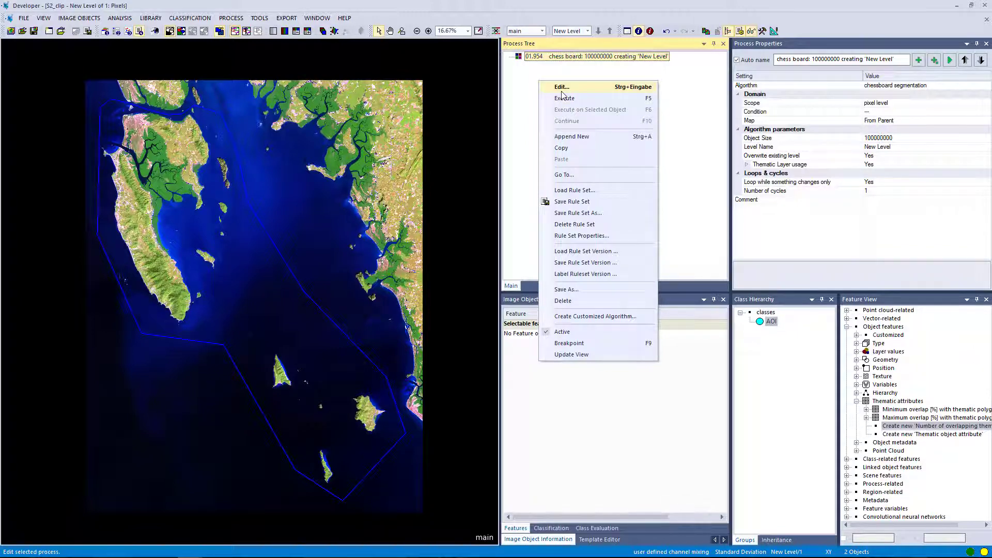
click(523, 87)
mouse_move(213, 174)
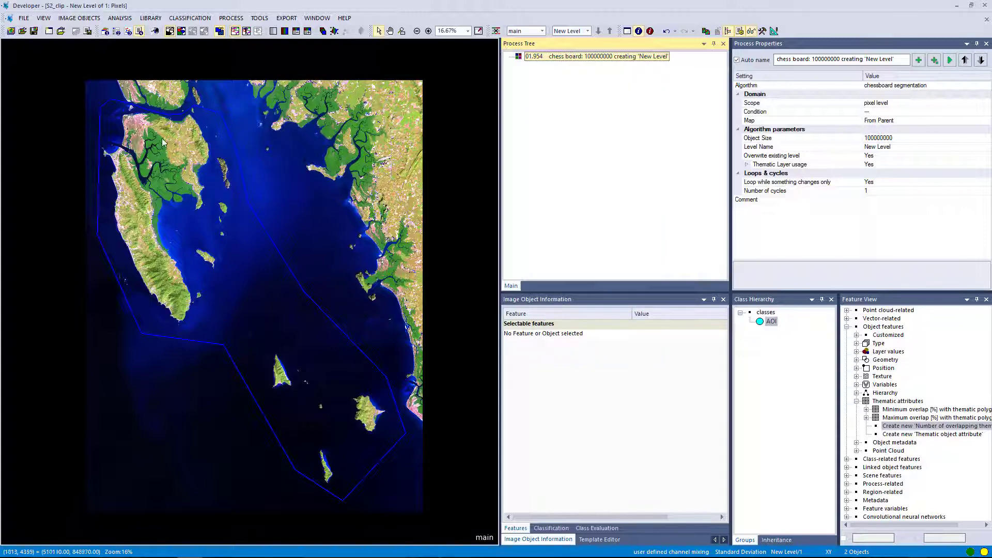
mouse_move(279, 326)
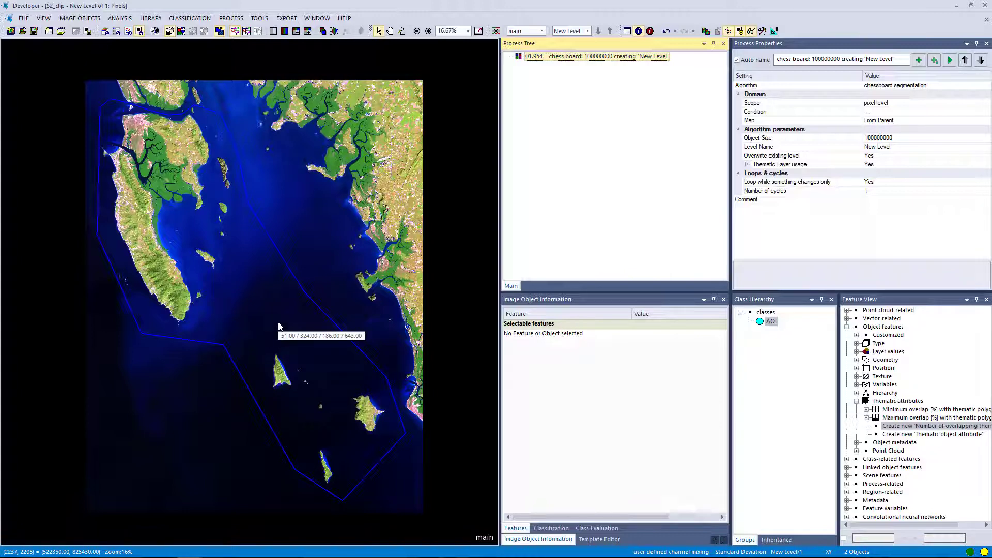
Step: Append a chessboard segmentation process whose domain is the image object level New Level
right_click(553, 97)
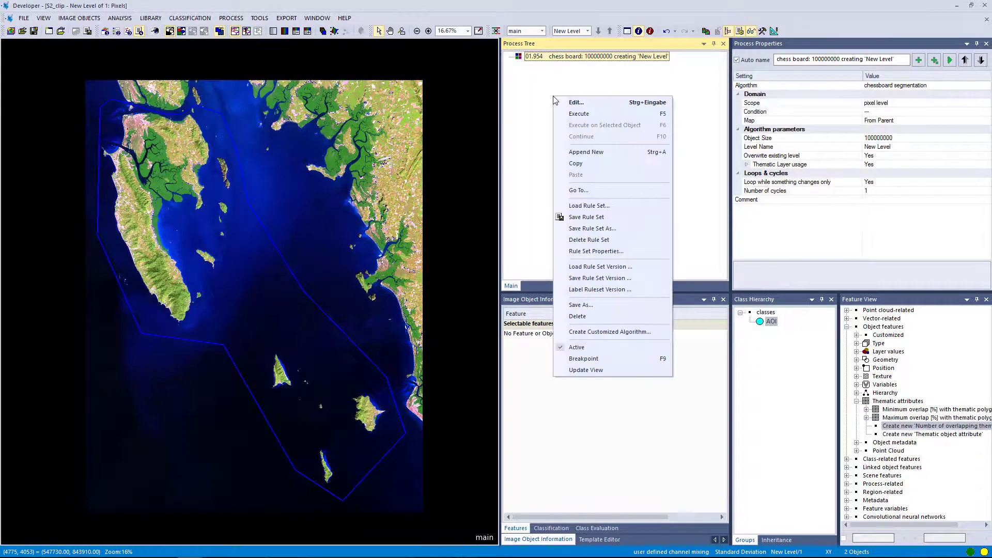
click(585, 152)
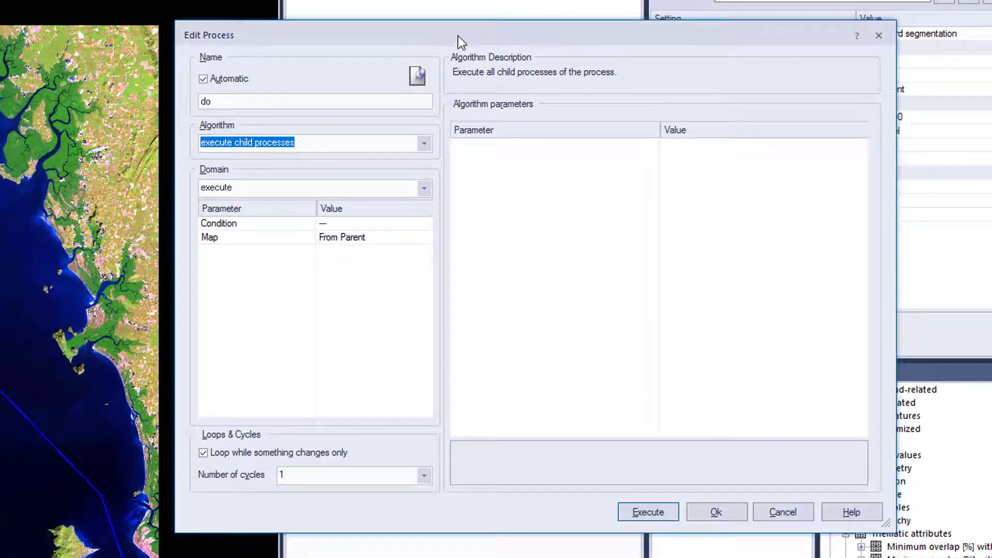
click(430, 147)
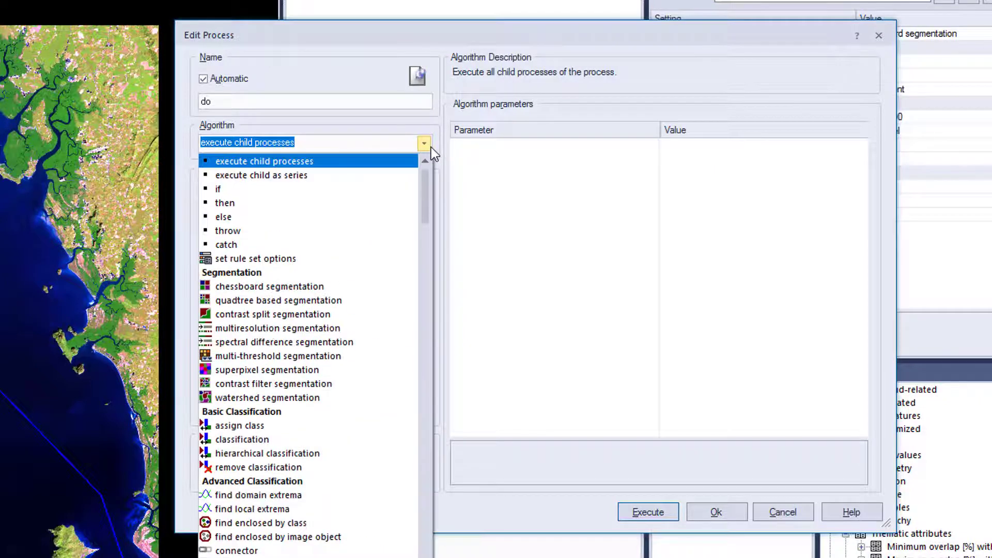
click(355, 288)
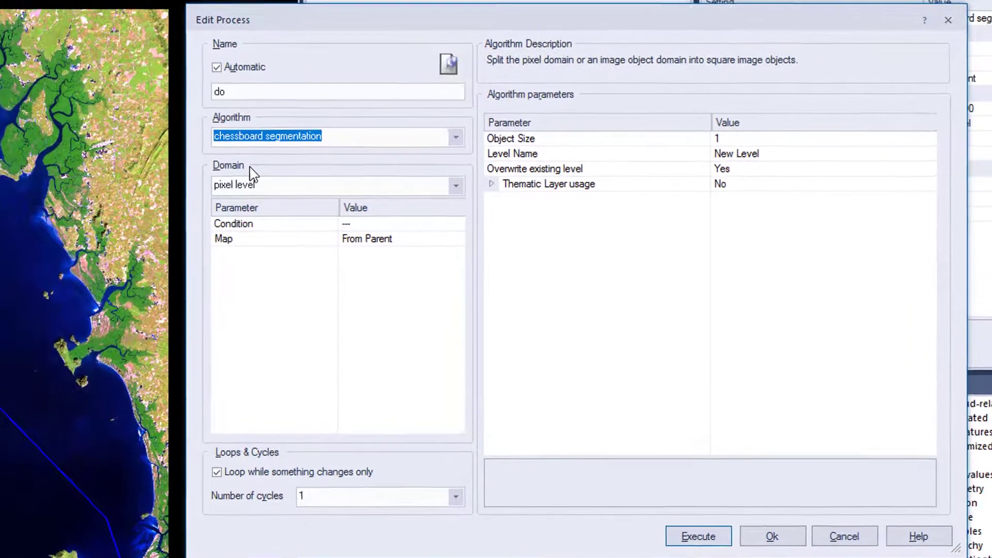
click(436, 187)
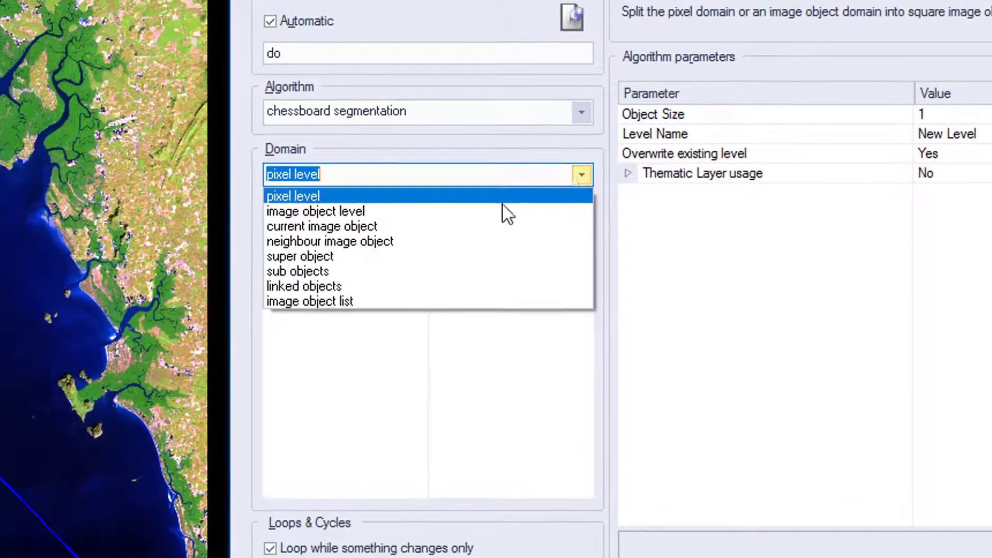
click(482, 206)
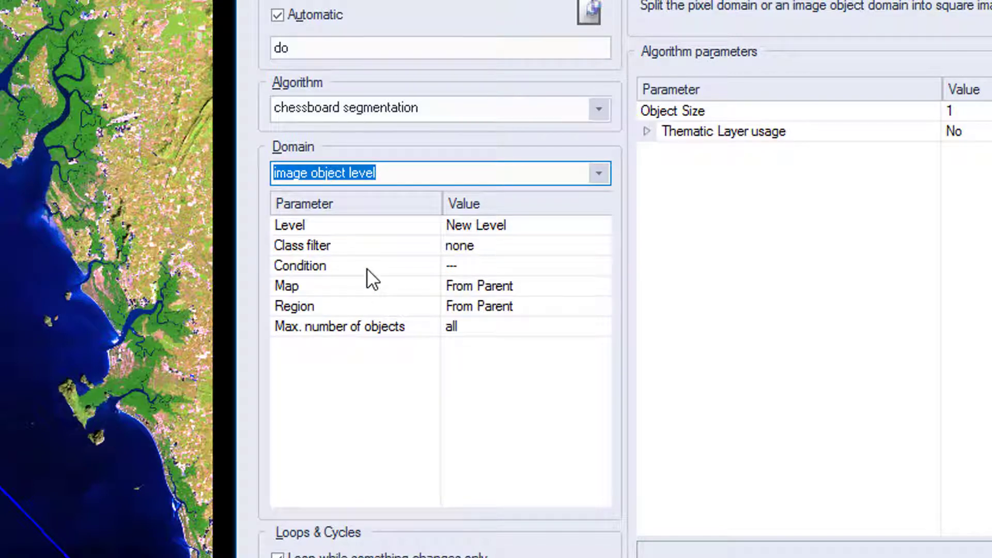
Step: Make the condition's Value 1 a new Number of overlapping thematic objects feature on Thematic Layer 1
click(606, 265)
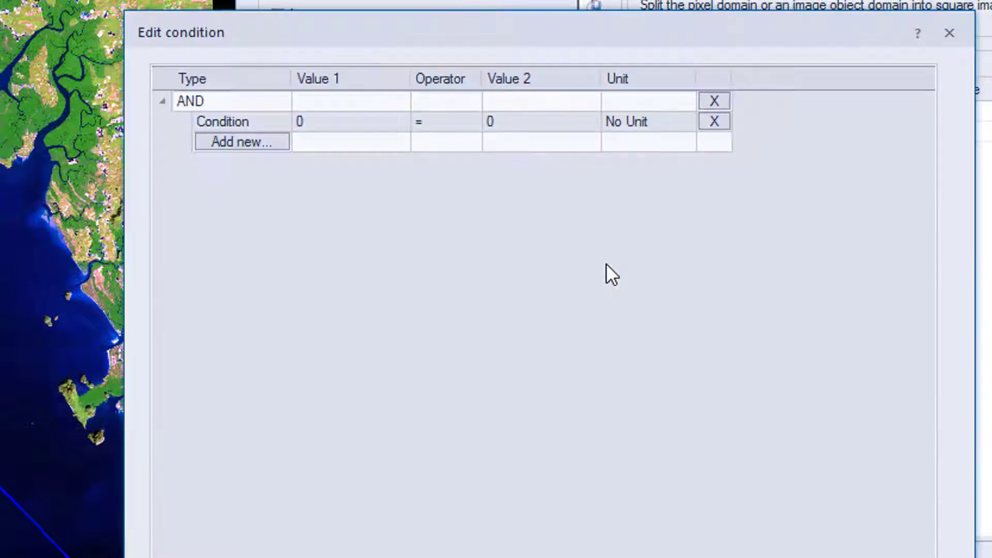
click(407, 124)
click(402, 121)
click(385, 141)
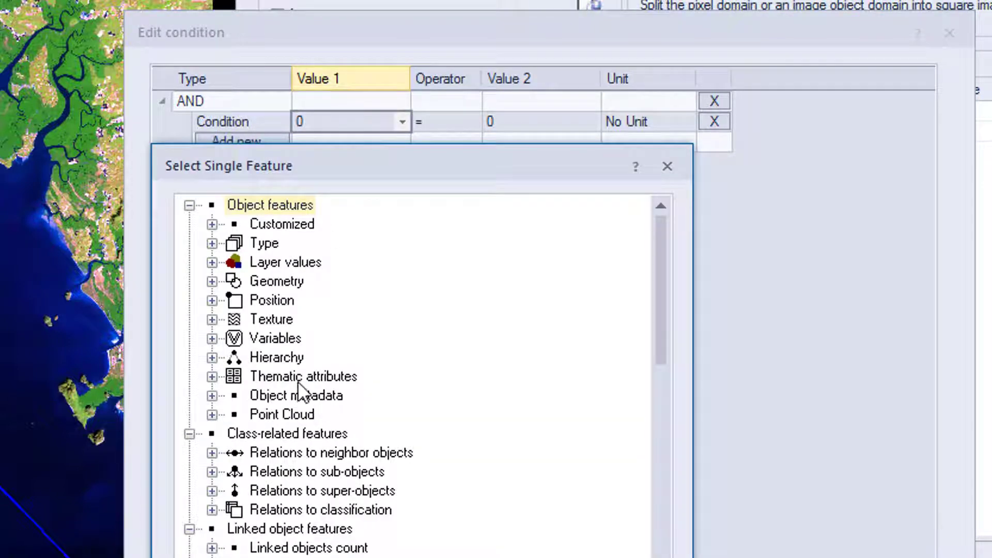
click(212, 376)
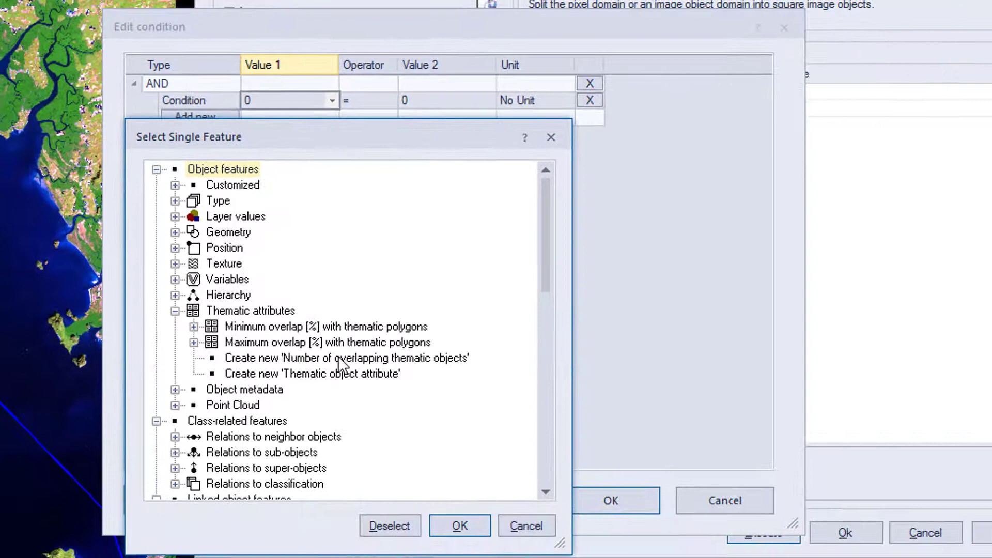
double_click(512, 431)
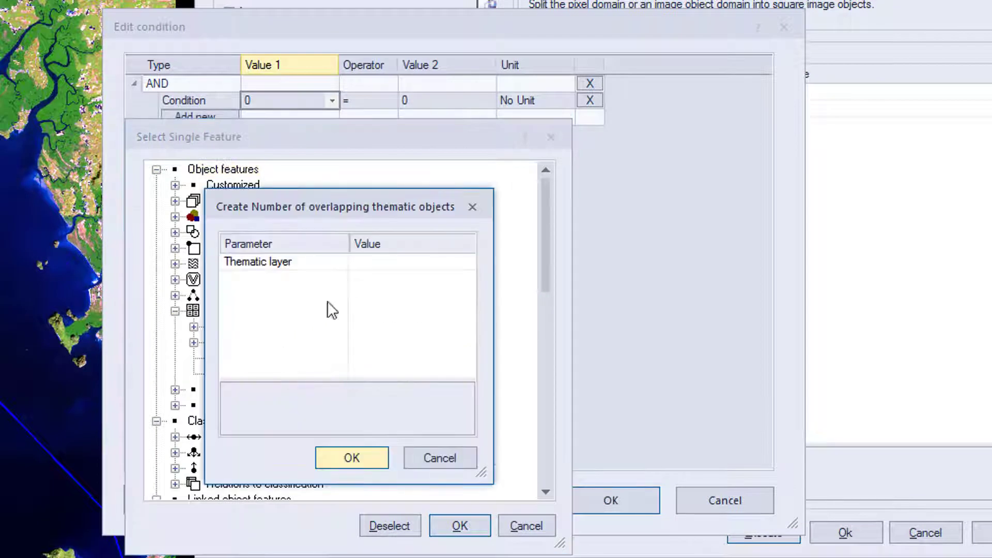
click(465, 263)
click(453, 277)
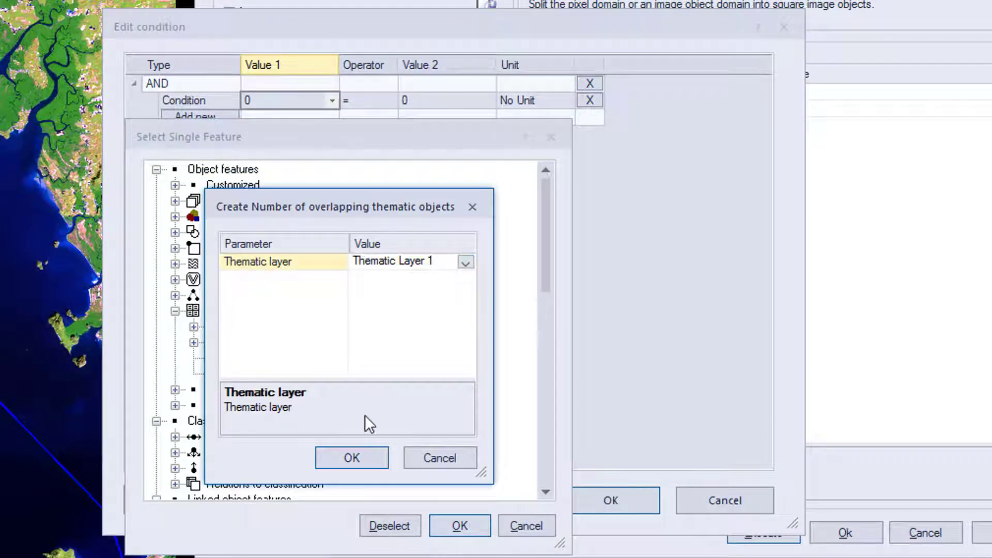
click(352, 458)
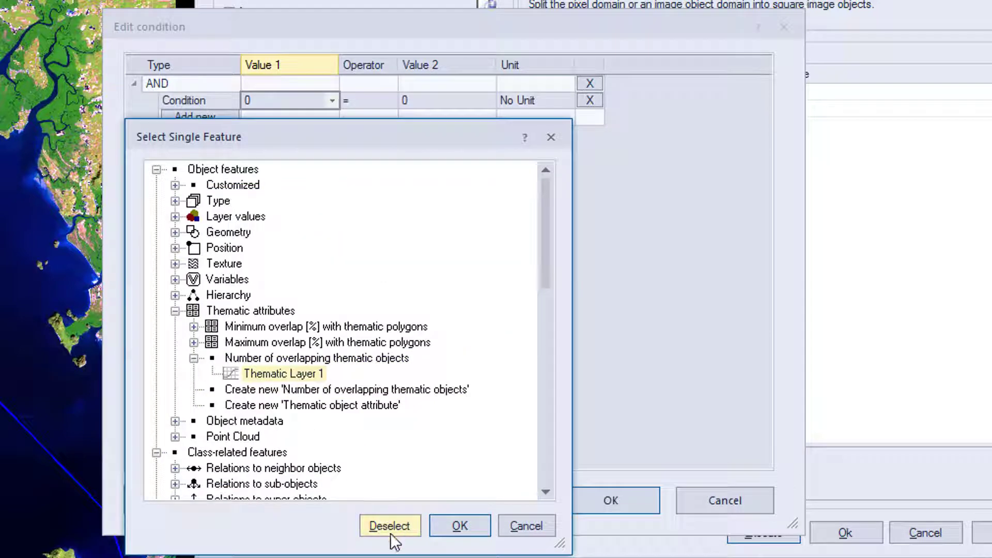
click(459, 527)
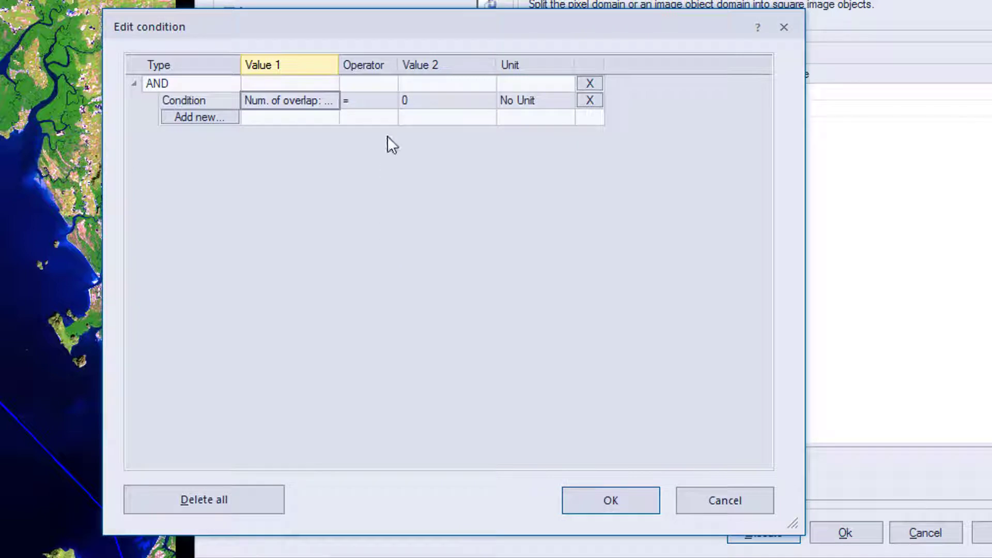
Step: Set the comparison to equals 1, giving Num. of overlap: Thematic Layer 1 = 1
click(416, 100)
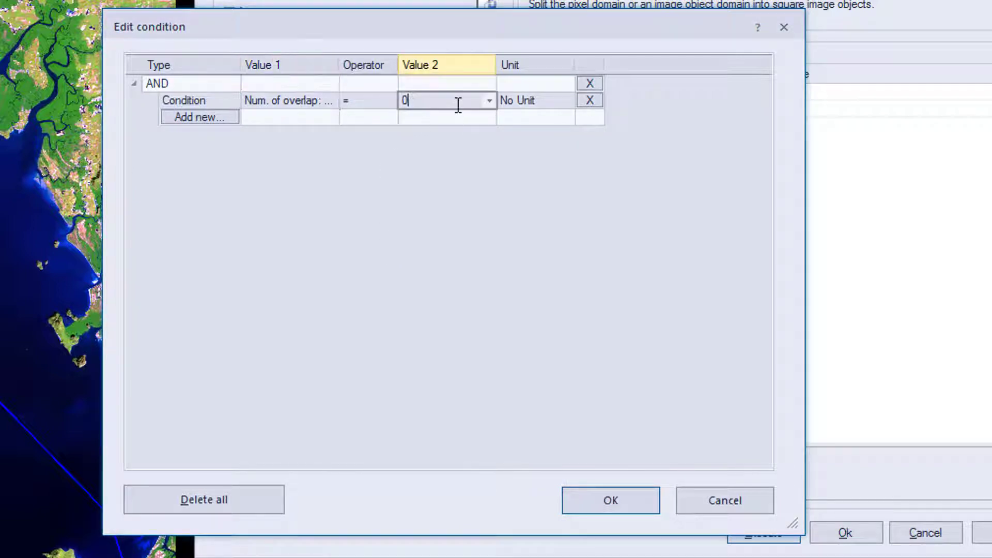
double_click(405, 100)
text(1)
key(Return)
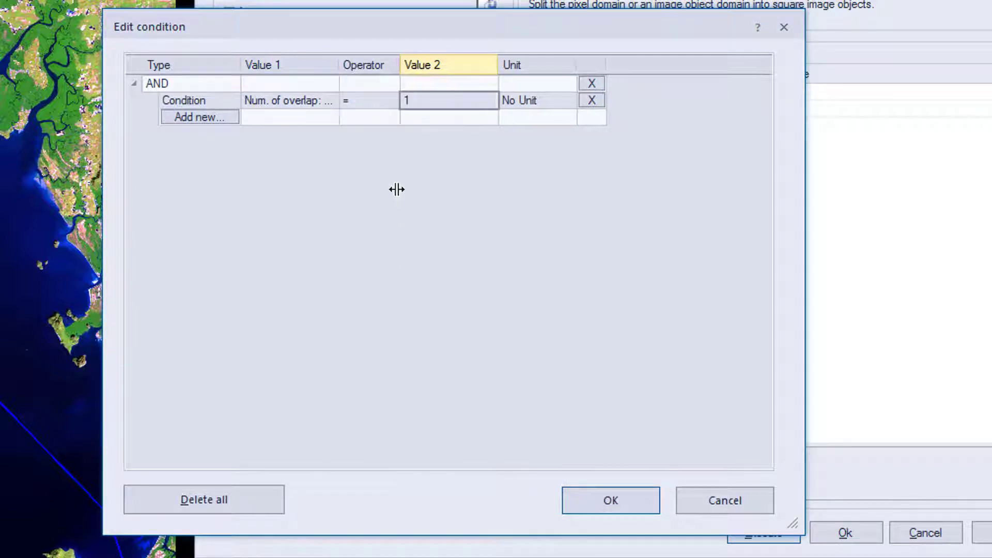
drag(339, 61, 441, 72)
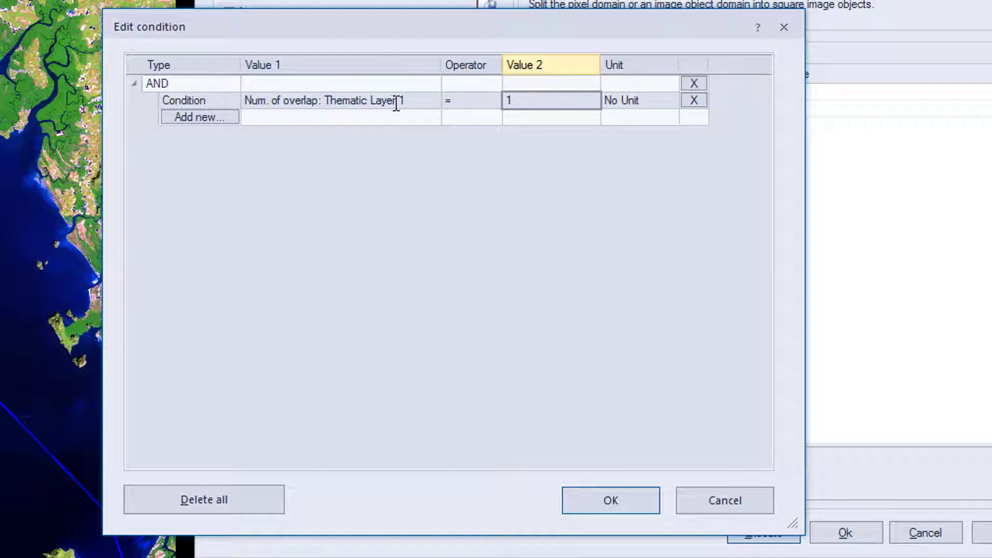
click(449, 100)
drag(505, 33, 0, 264)
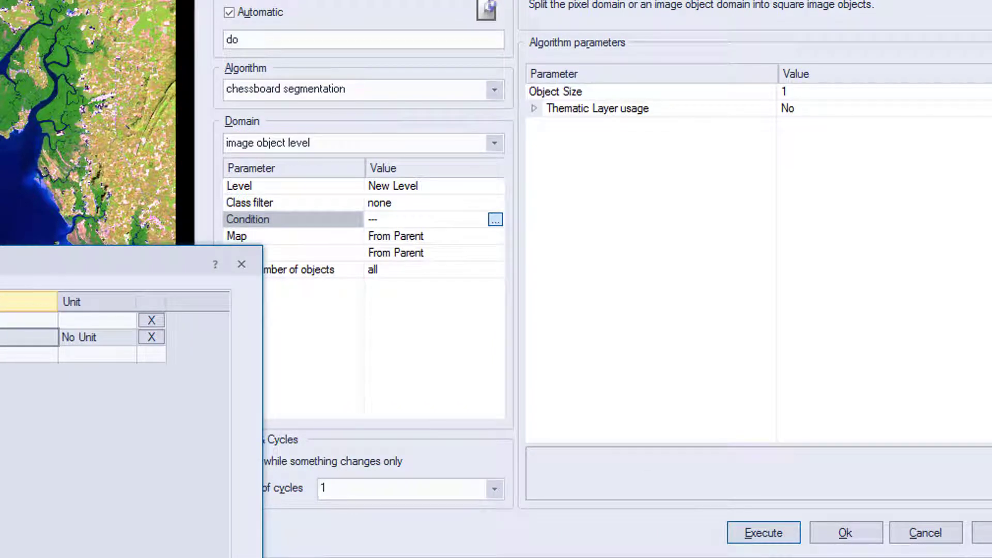
Step: Accept the overlap condition and set the new process's Object Size to 100
key(Return)
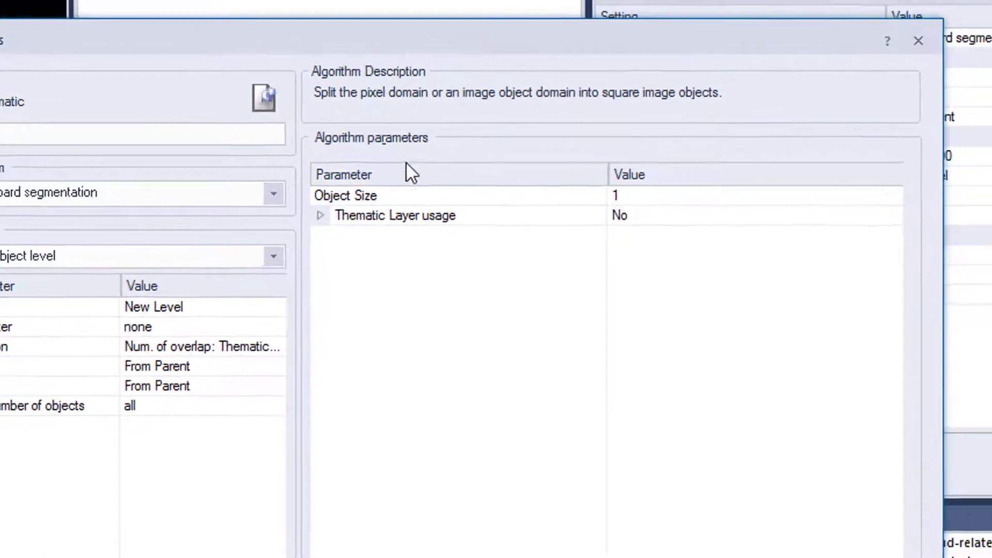
click(641, 197)
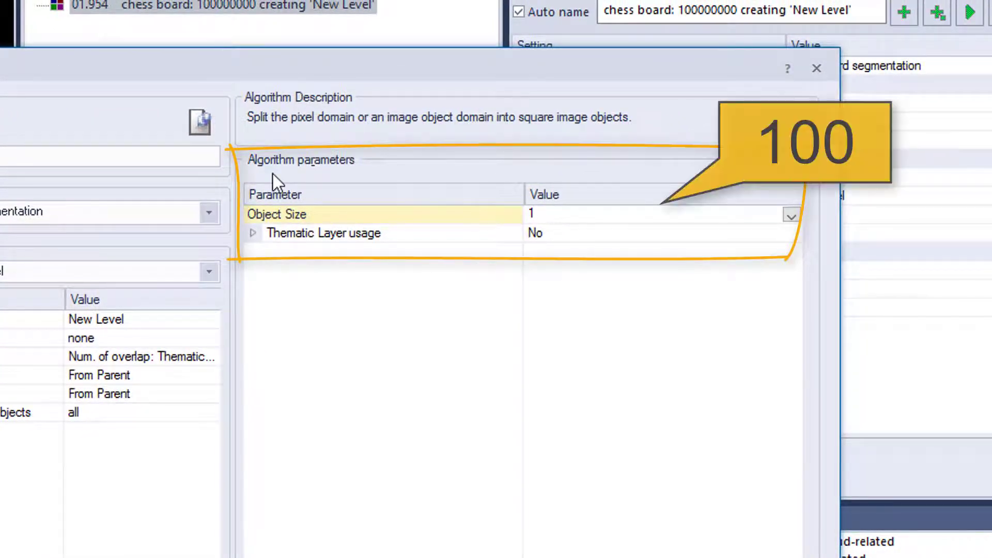
text(00)
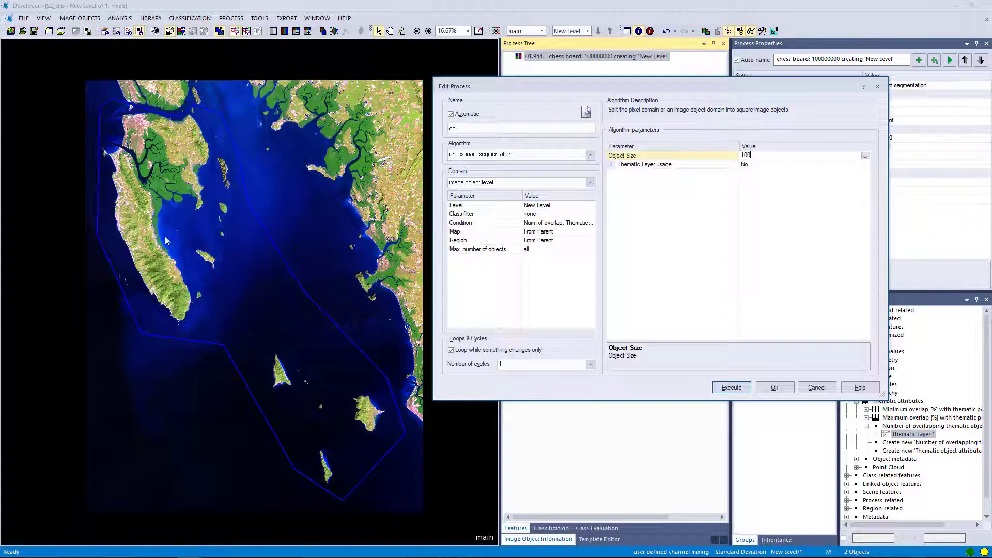
Step: Run the conditional size-100 chessboard process, yielding 828 AOI tiles, and display pixels with outlines
click(732, 388)
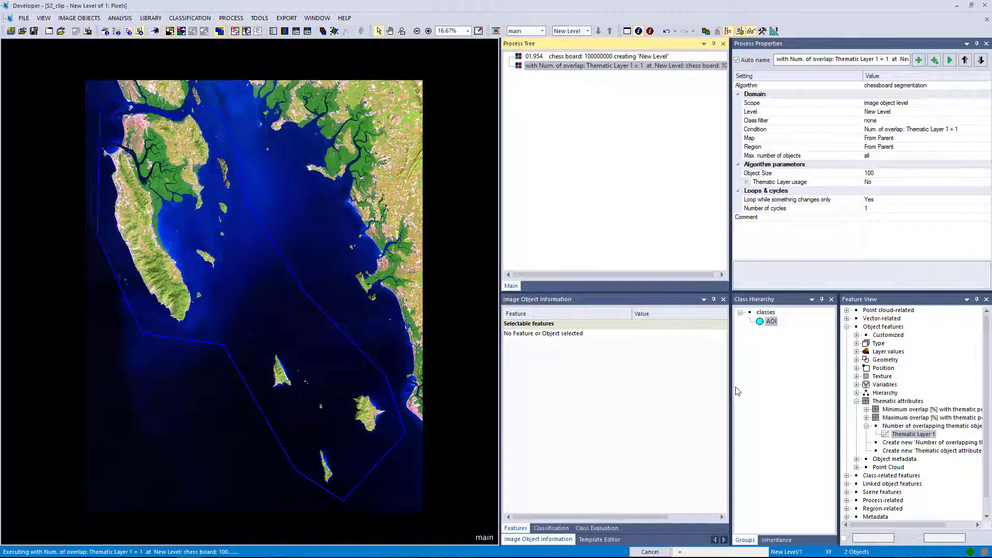
click(181, 31)
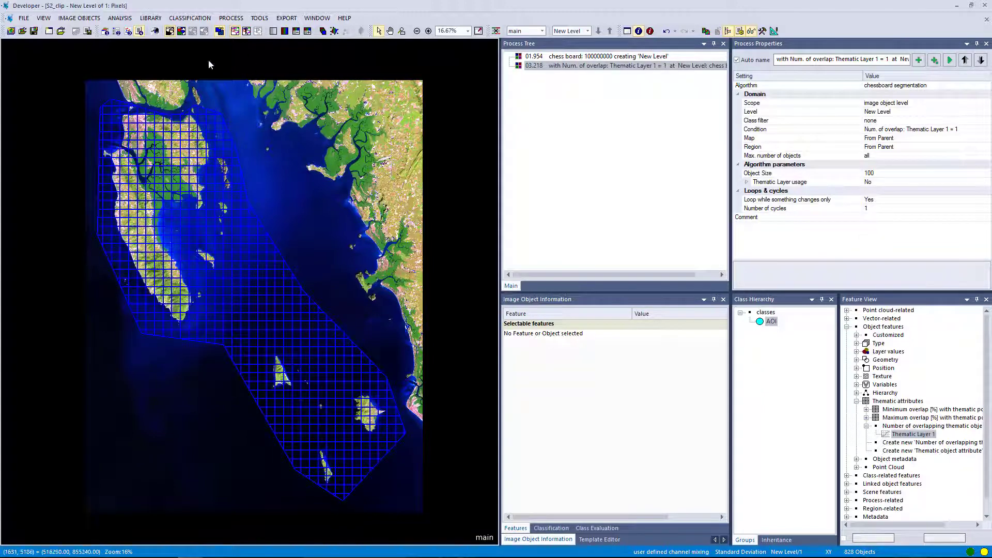